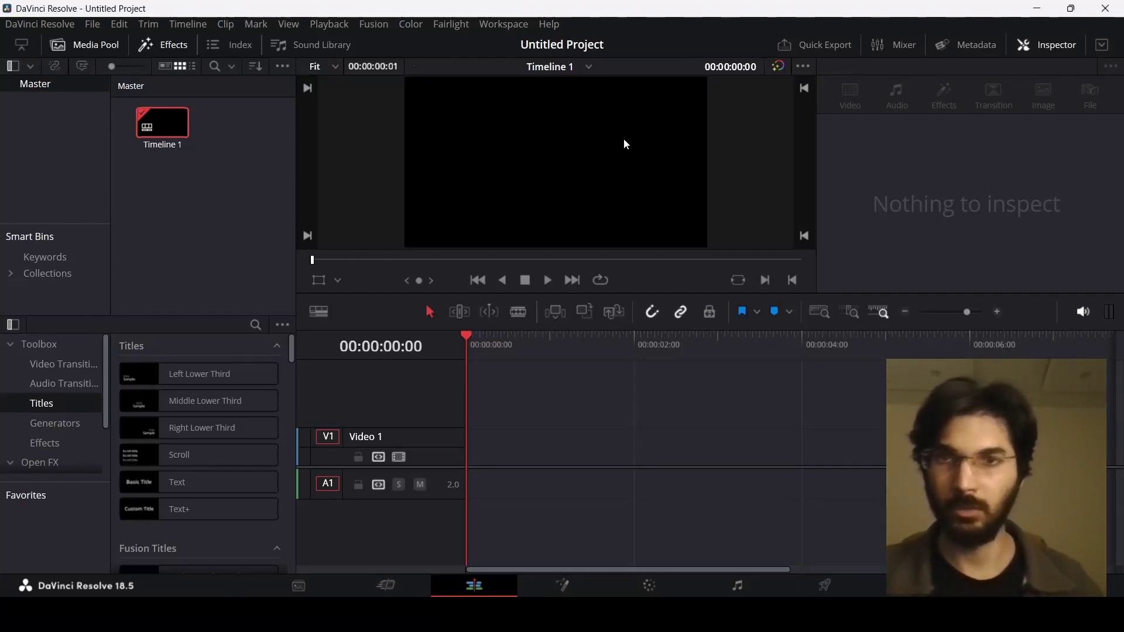
Add a Fusion Composition clip from Effects to V1 and bring up its context menu.
{"action": "left_click", "coordinate": [57, 439]}
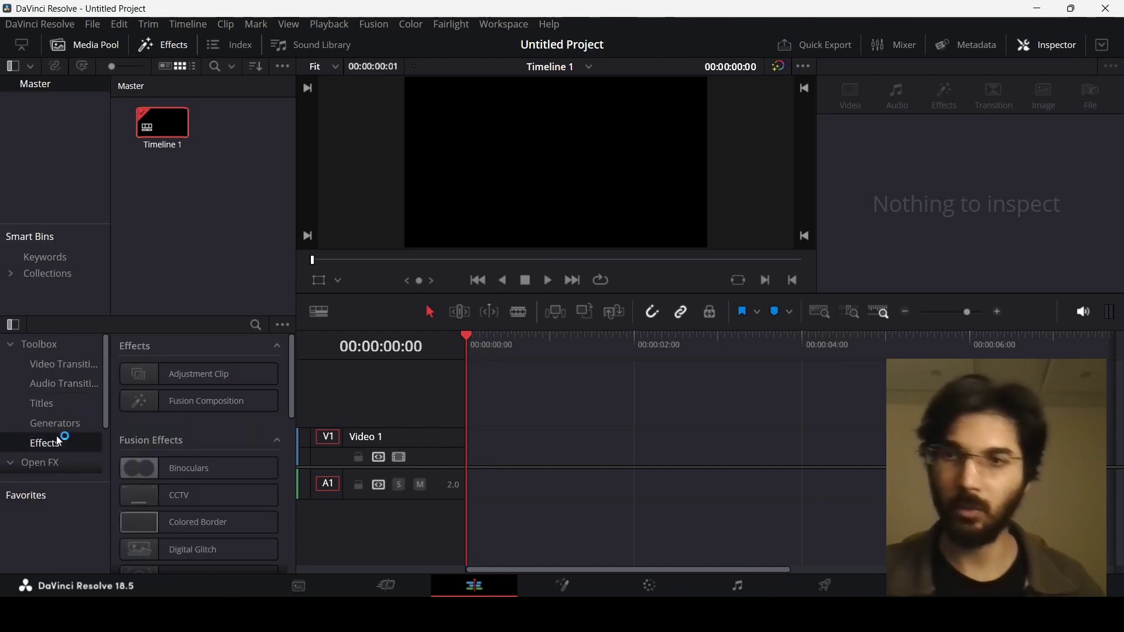
{"action": "left_click_drag", "start_coordinate": [189, 400], "coordinate": [474, 457]}
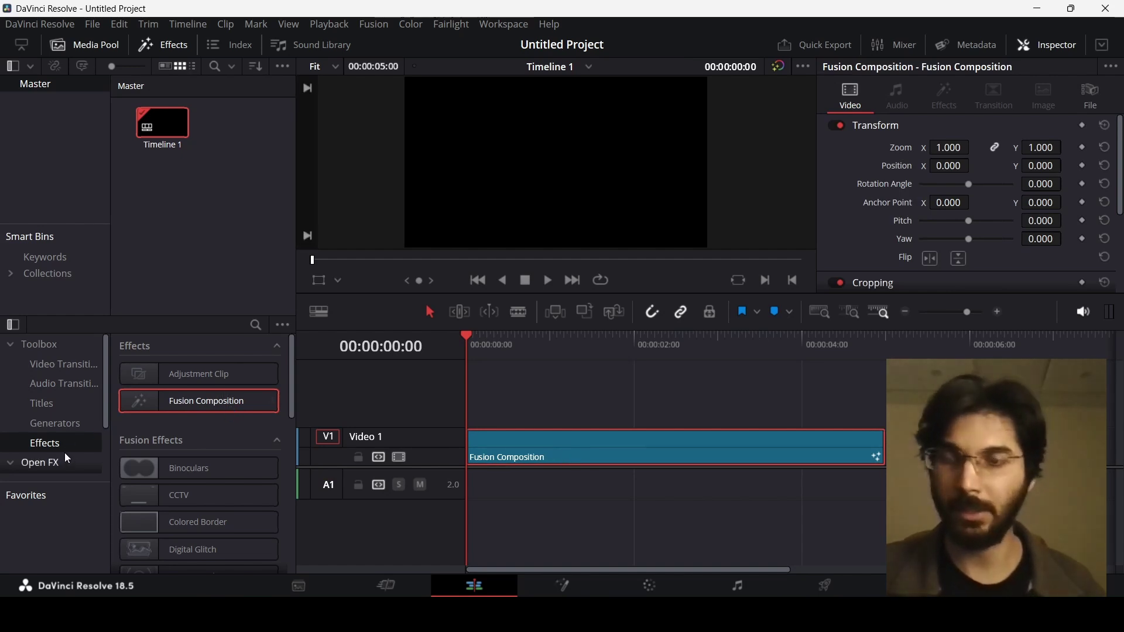
{"action": "right_click", "coordinate": [528, 443]}
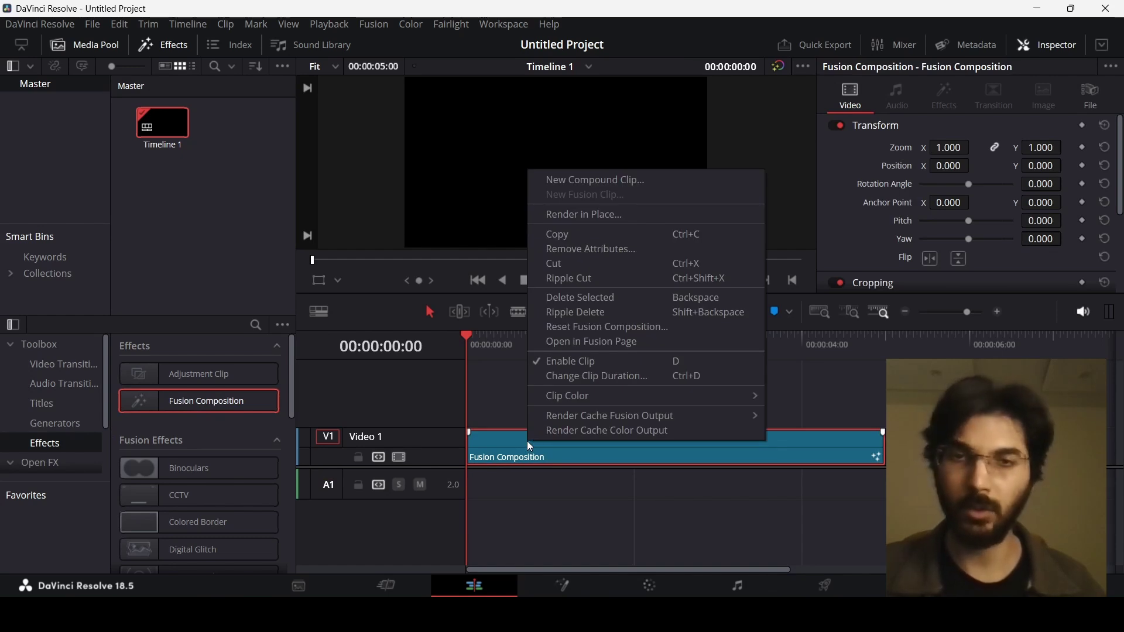
Open the clip in the Fusion page and add a Background1 node feeding MediaOut1.
{"action": "left_click", "coordinate": [590, 344]}
{"action": "left_click_drag", "start_coordinate": [395, 500], "coordinate": [695, 501]}
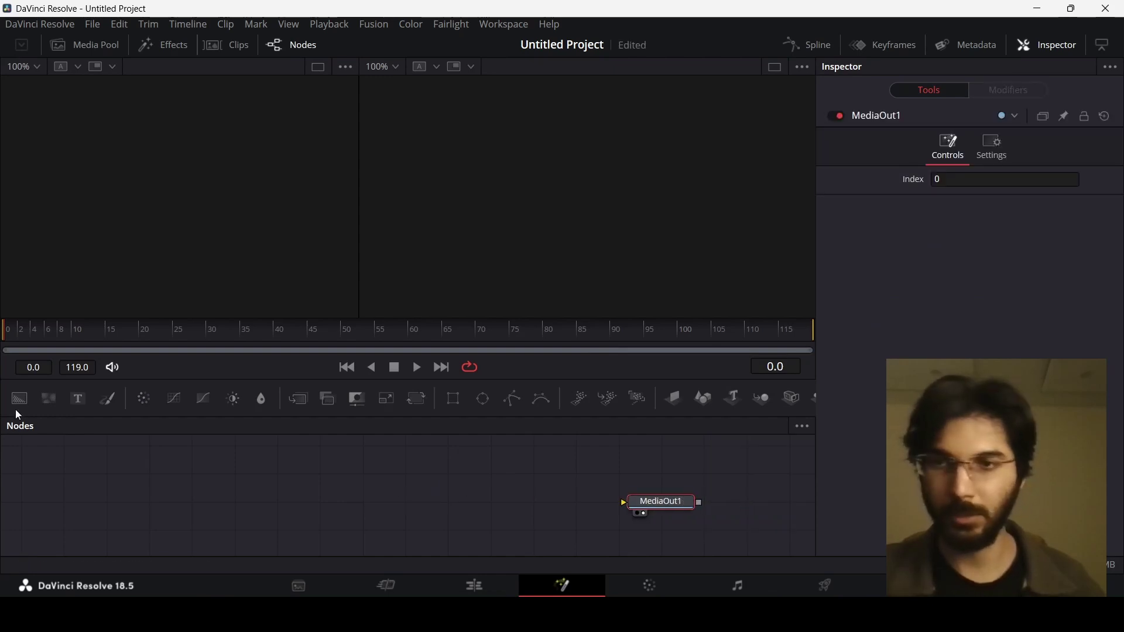
{"action": "left_click_drag", "start_coordinate": [19, 398], "coordinate": [199, 503]}
{"action": "left_click_drag", "start_coordinate": [97, 506], "coordinate": [622, 501]}
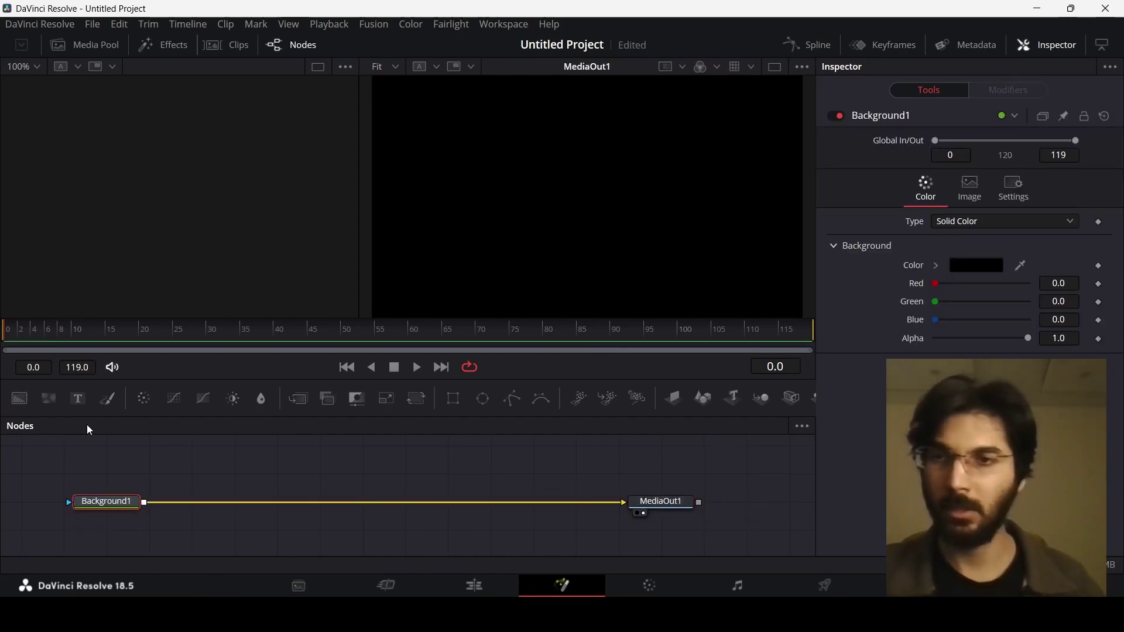
Add a Text1 node merged over the background and enter the title 'TEXT REVEAL'.
{"action": "left_click_drag", "start_coordinate": [189, 467], "coordinate": [143, 505]}
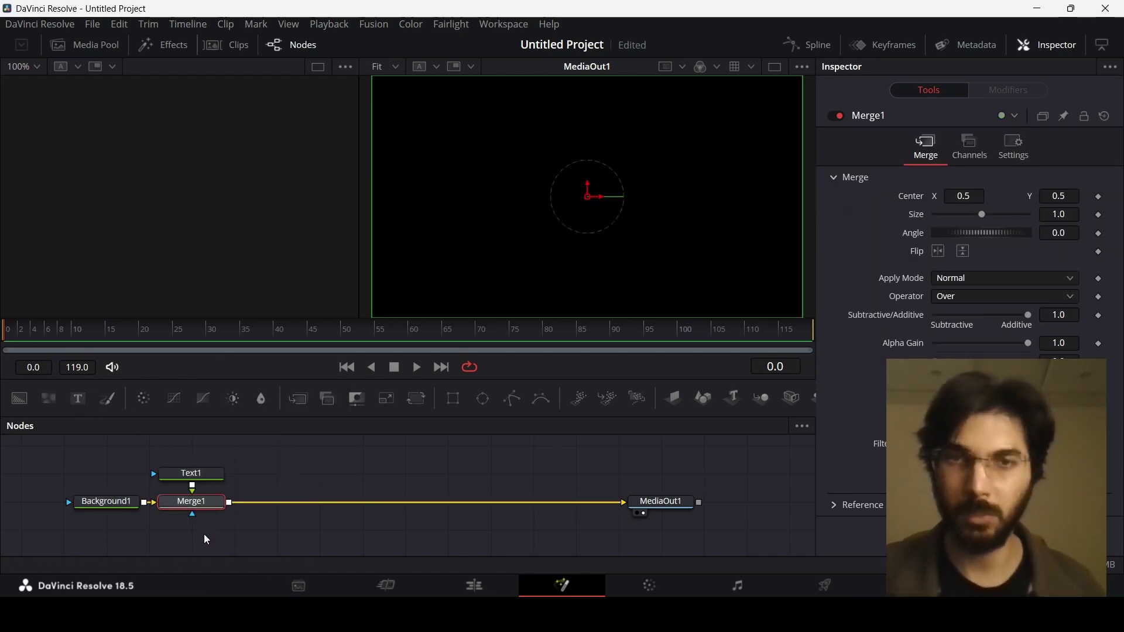
{"action": "left_click", "coordinate": [191, 473]}
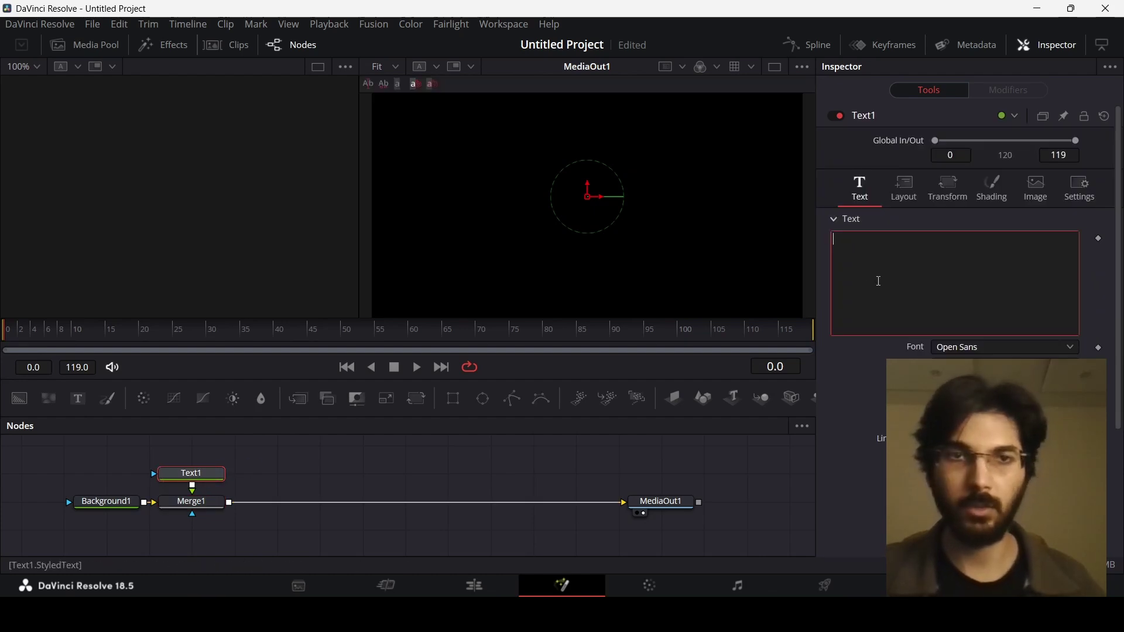
{"action": "left_click", "coordinate": [877, 281]}
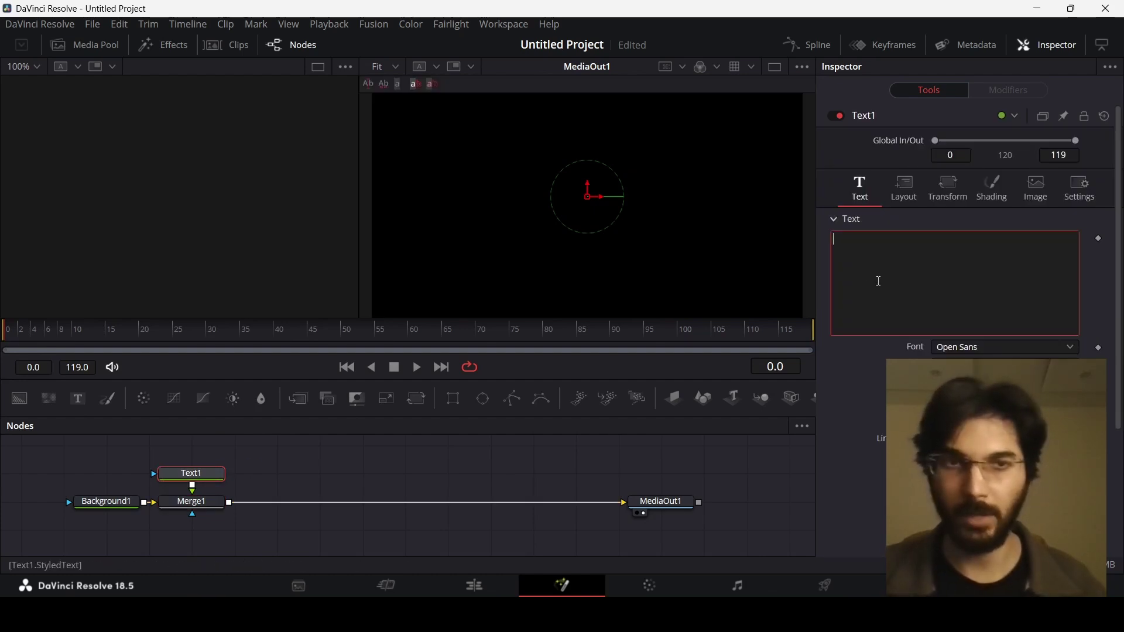
{"action": "type", "text": "TEXT REVEAL"}
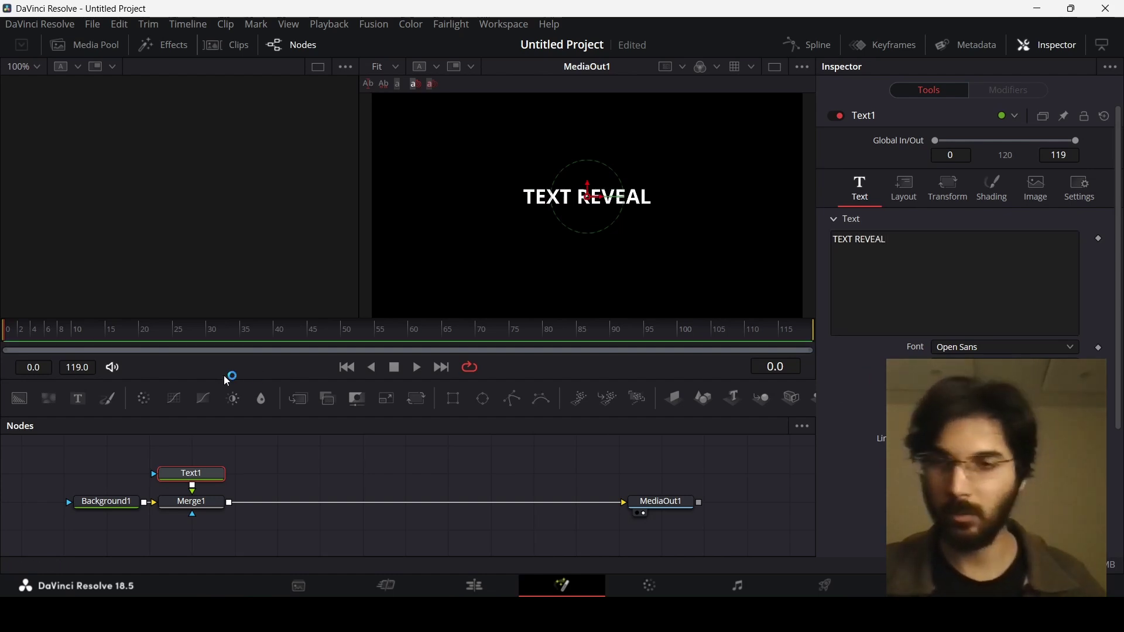
Move all four nodes lower and connect a new Rectangle1 node to Text1's mask input.
{"action": "mouse_move", "coordinate": [60, 471]}
{"action": "left_mouse_down"}
{"action": "mouse_move", "coordinate": [683, 504]}
{"action": "mouse_move", "coordinate": [700, 520]}
{"action": "left_mouse_up"}
{"action": "left_click", "coordinate": [700, 520]}
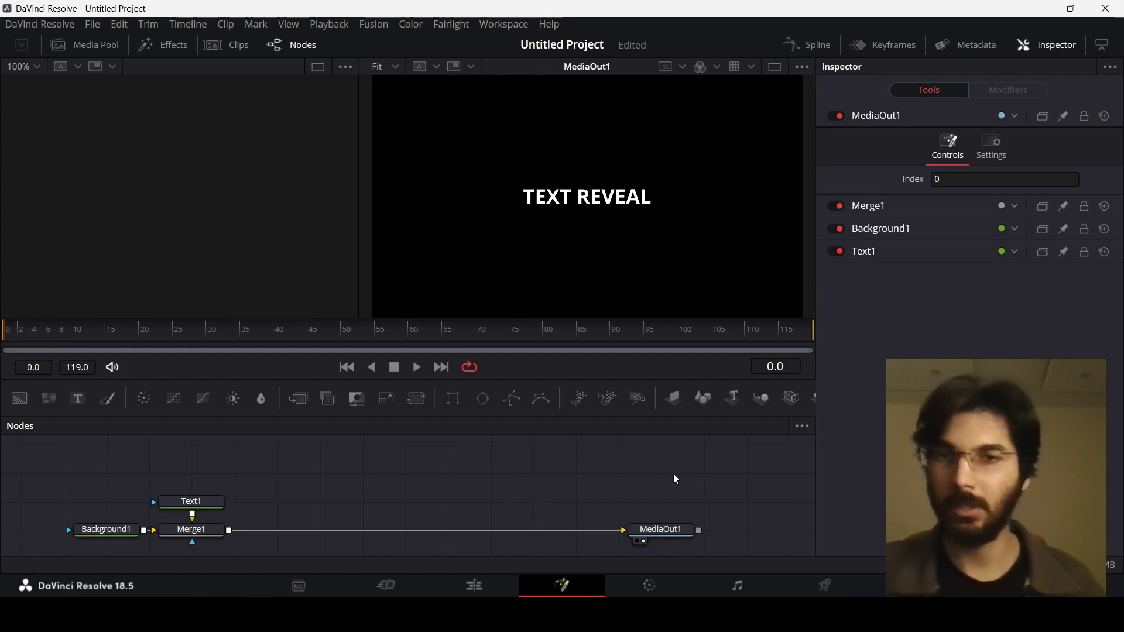
{"action": "left_click_drag", "start_coordinate": [453, 398], "coordinate": [276, 502]}
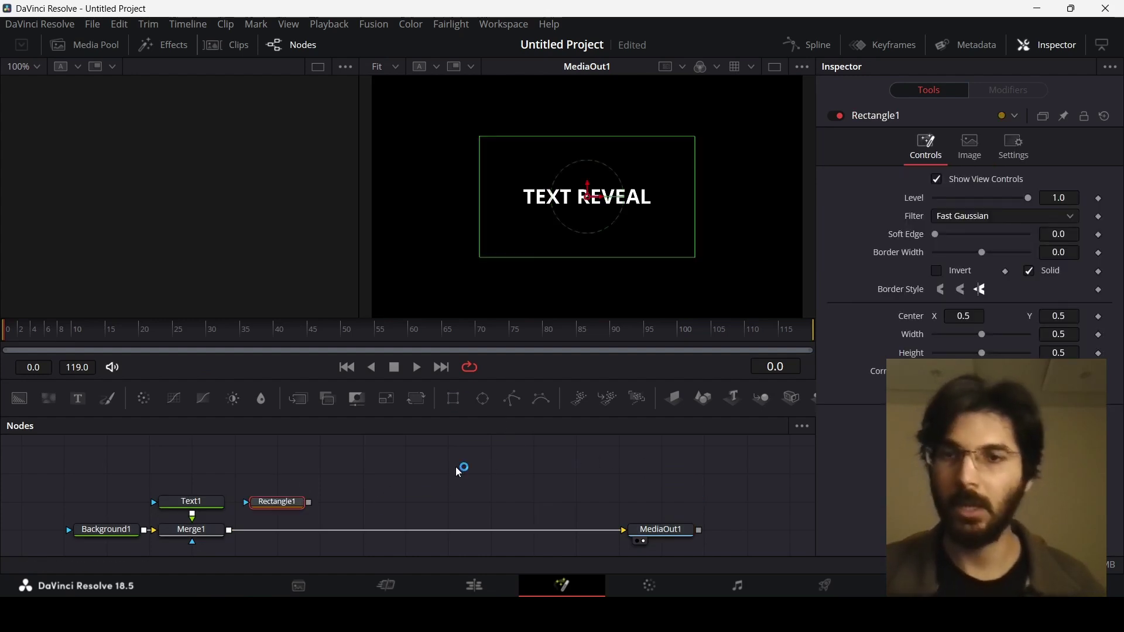
{"action": "left_click_drag", "start_coordinate": [277, 501], "coordinate": [276, 472]}
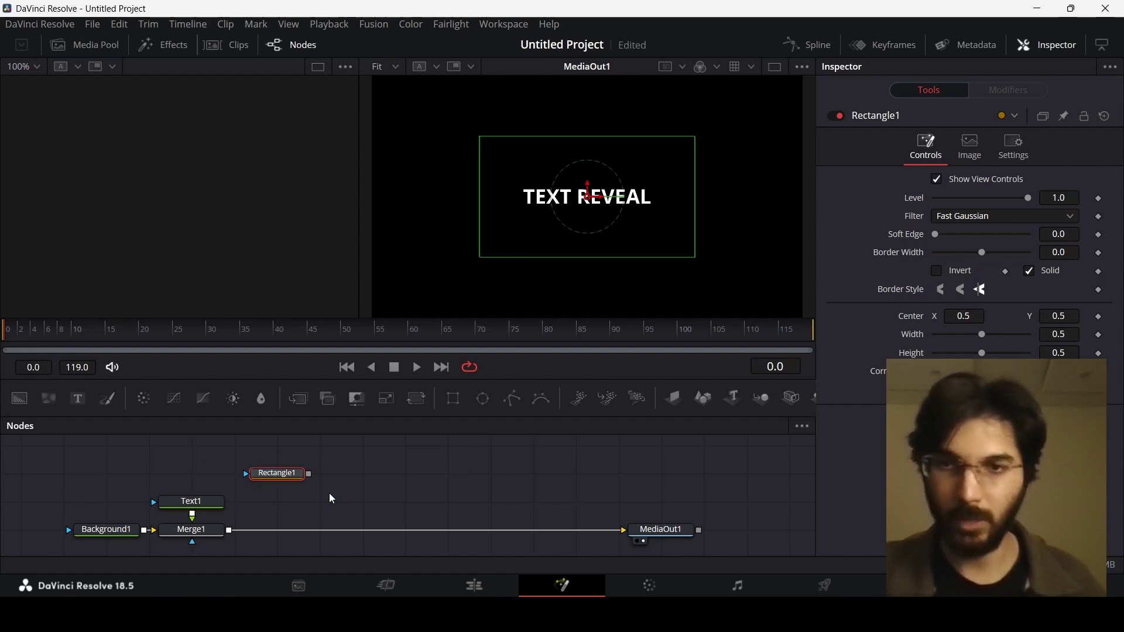
{"action": "mouse_move", "coordinate": [277, 473]}
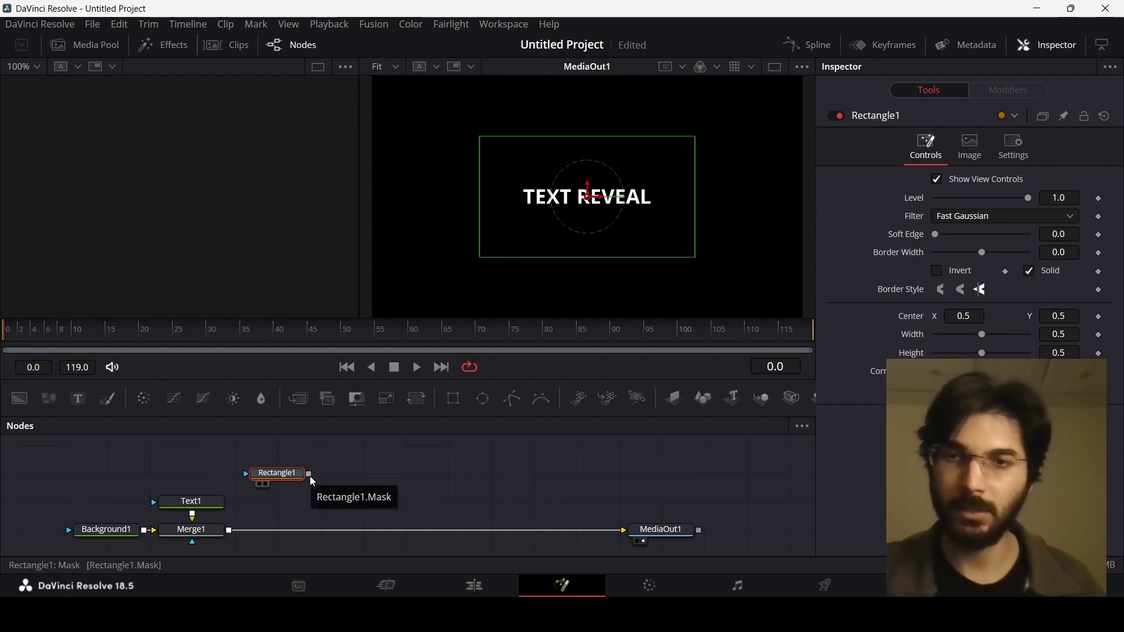
{"action": "left_click_drag", "start_coordinate": [309, 473], "coordinate": [209, 505]}
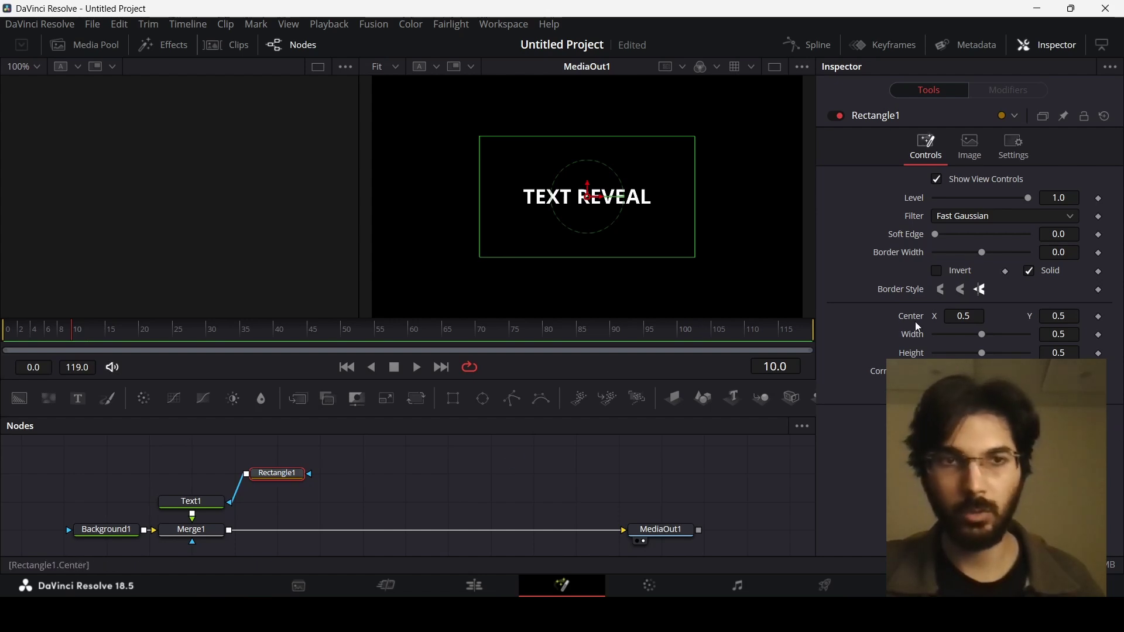
Keyframe Rectangle1's Center at frame 10, set X to 0.057 at frame 0, and preview.
{"action": "left_click", "coordinate": [1096, 318]}
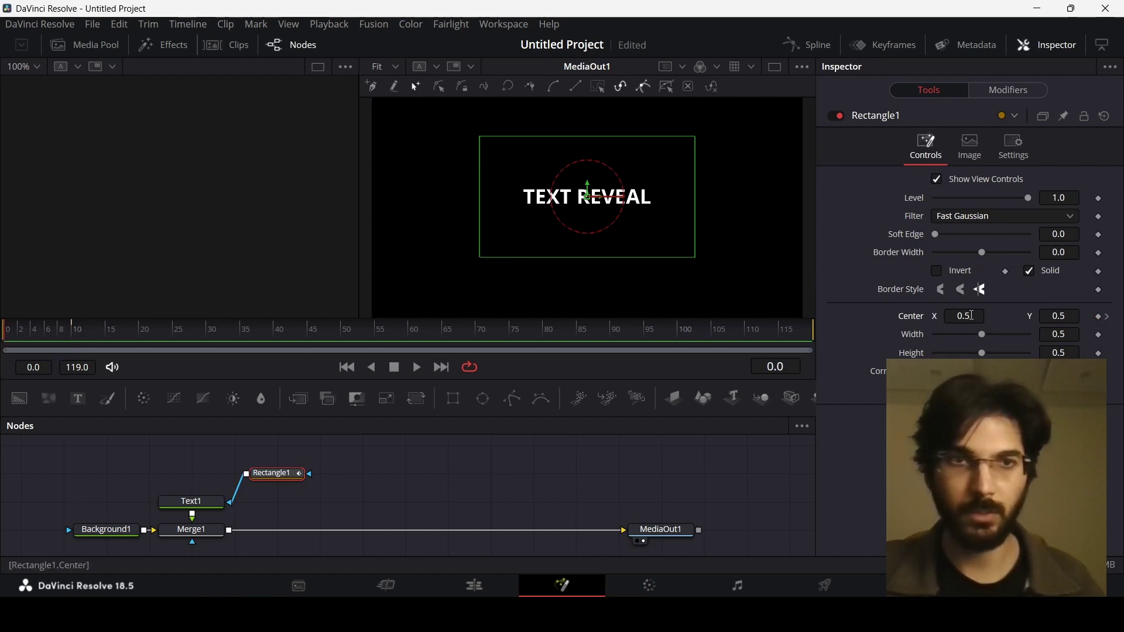
{"action": "left_click_drag", "start_coordinate": [970, 315], "coordinate": [904, 315]}
{"action": "left_click", "coordinate": [600, 481]}
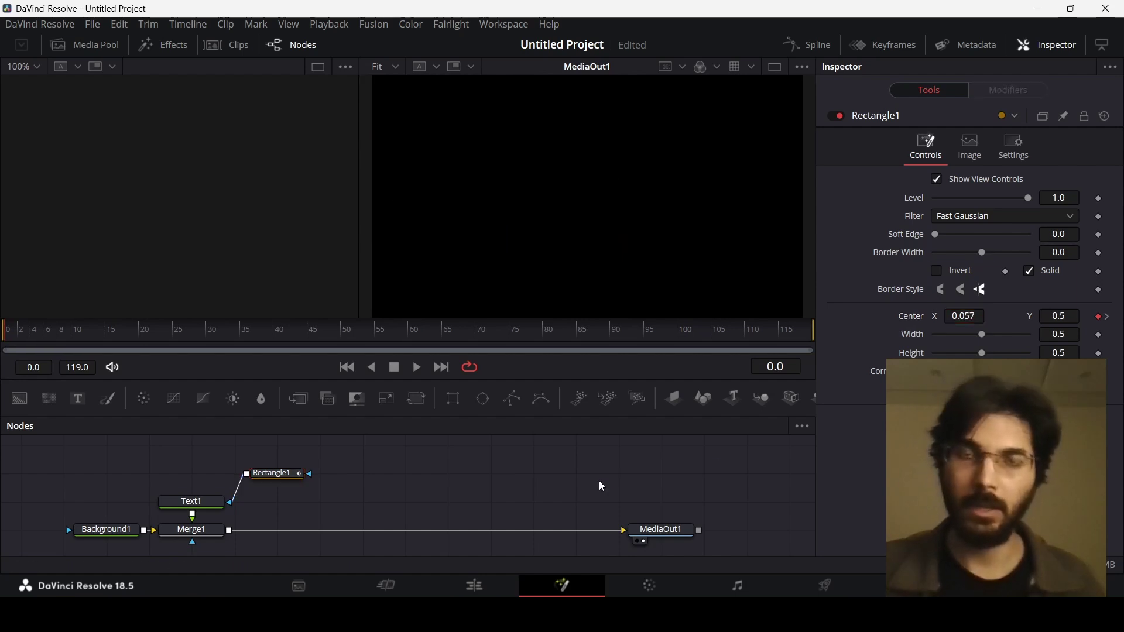
{"action": "key", "text": "space"}
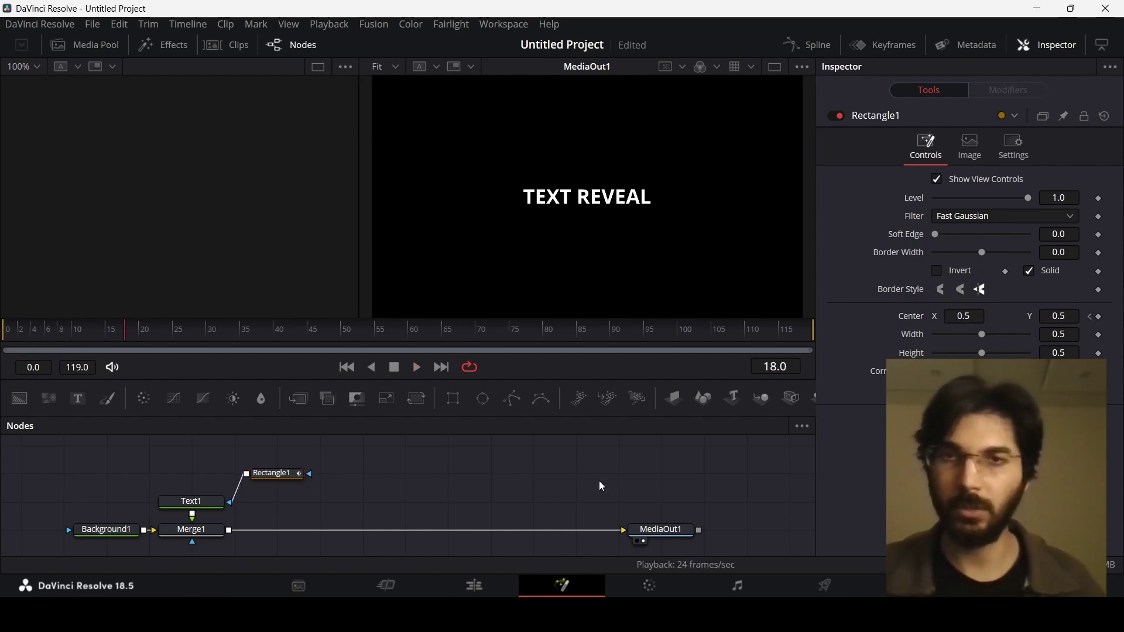
{"action": "key", "text": "Home"}
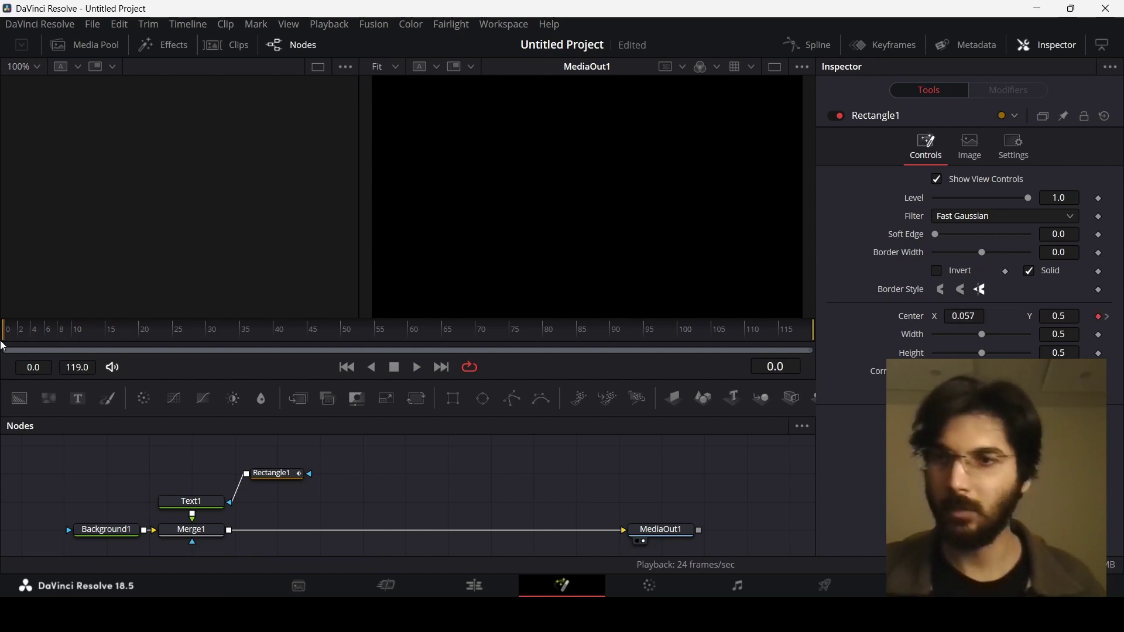
In the Spline editor, fit Rectangle1's Center curve and smooth both keyframes.
{"action": "left_click", "coordinate": [802, 49]}
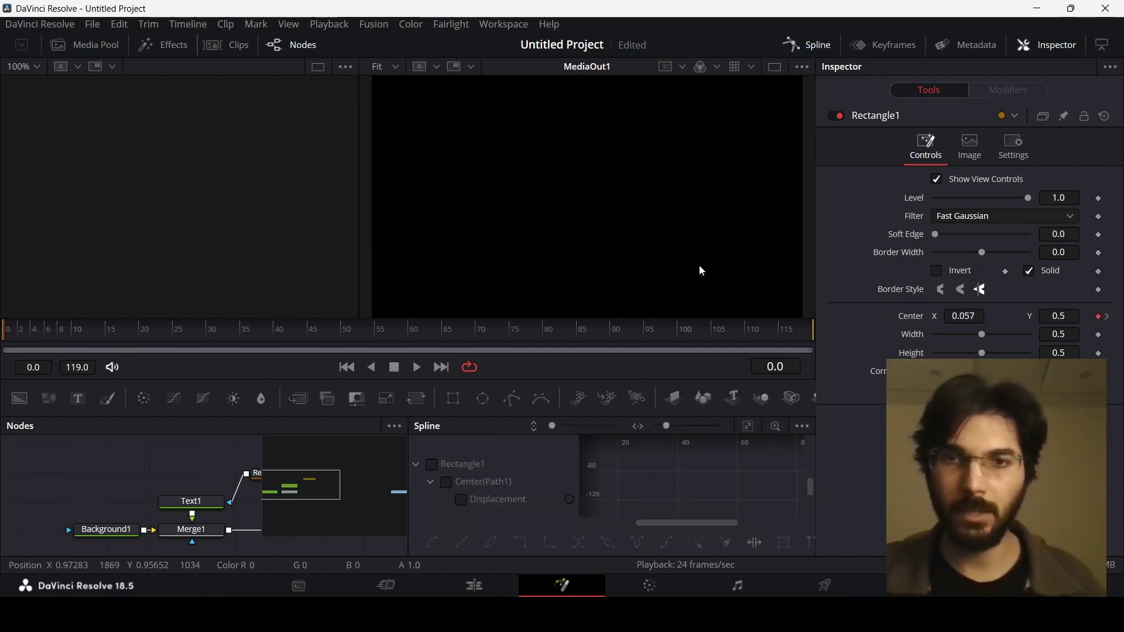
{"action": "left_click", "coordinate": [431, 464]}
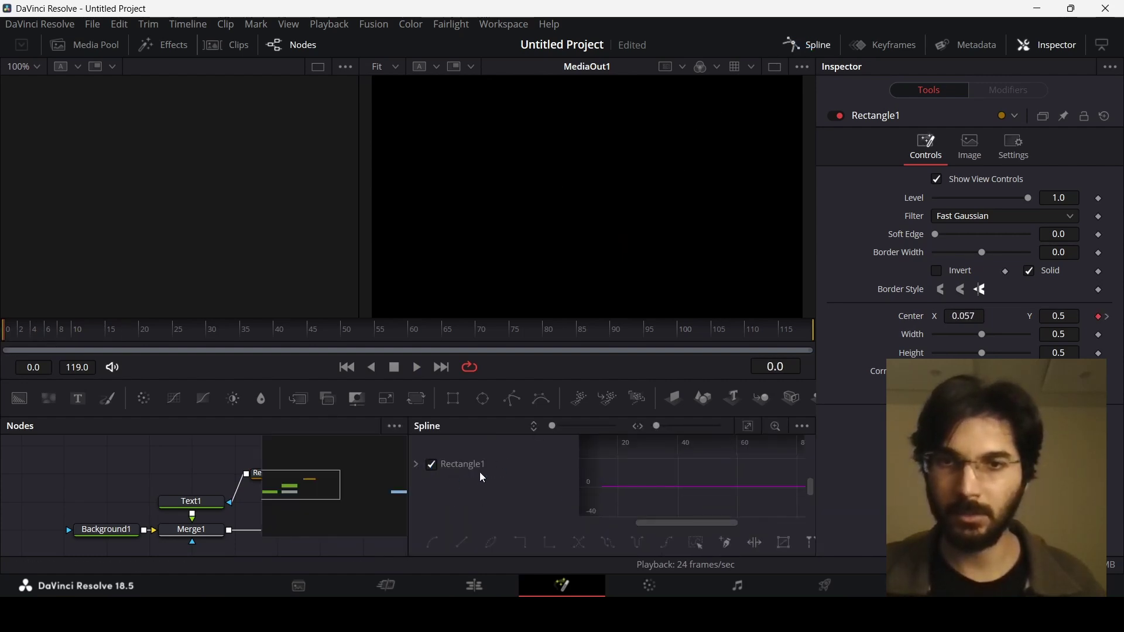
{"action": "key", "text": "ctrl+f"}
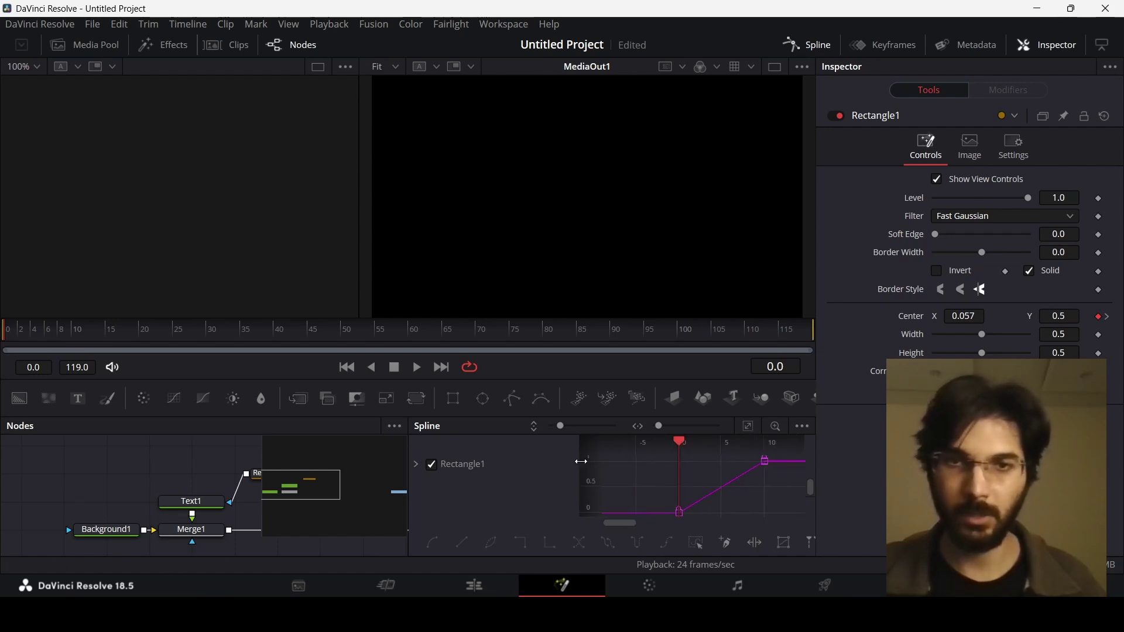
{"action": "left_click_drag", "start_coordinate": [579, 462], "coordinate": [529, 460]}
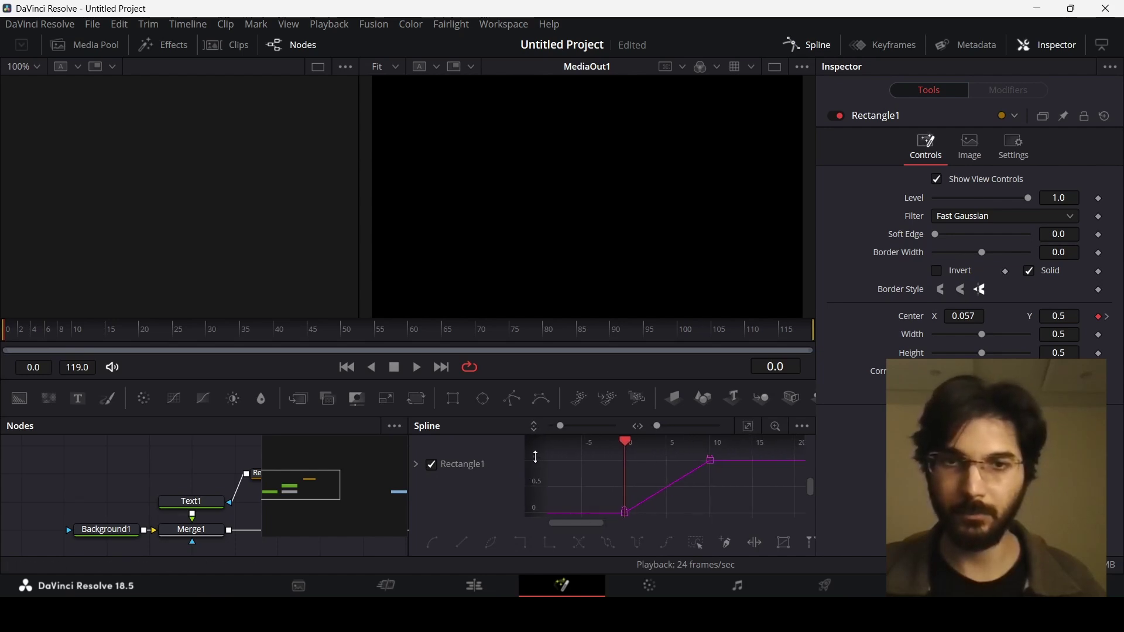
{"action": "left_click_drag", "start_coordinate": [598, 504], "coordinate": [761, 439]}
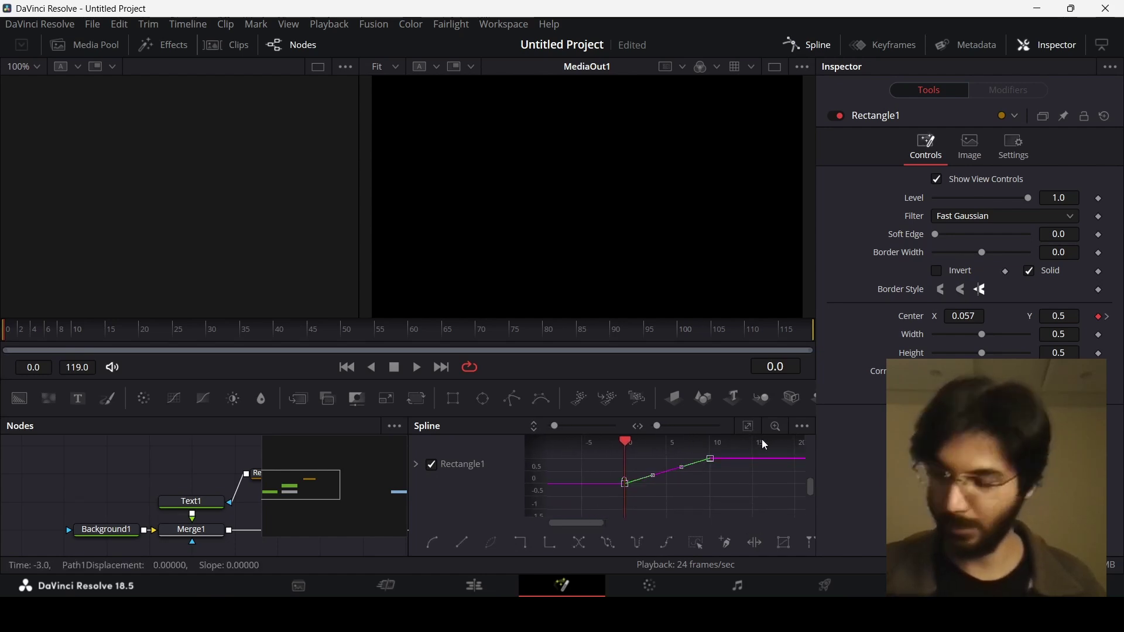
{"action": "key", "text": "s"}
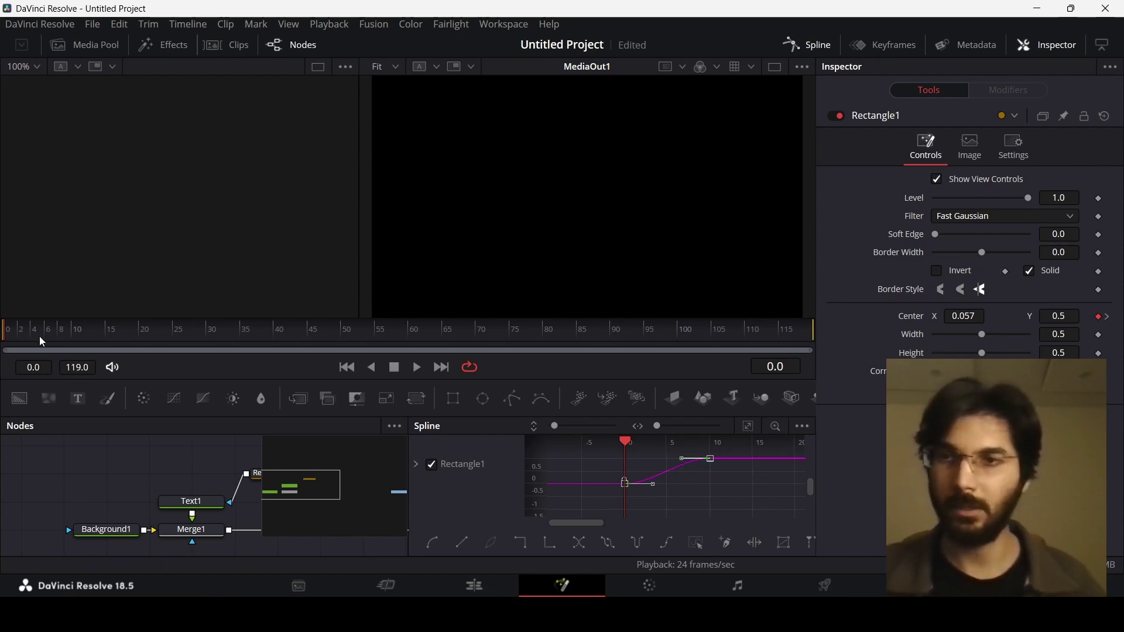
Move the mask's end keyframe from frame 10 to 20 and preview the slower reveal.
{"action": "mouse_move", "coordinate": [27, 333]}
{"action": "left_mouse_down"}
{"action": "mouse_move", "coordinate": [46, 337]}
{"action": "mouse_move", "coordinate": [4, 336]}
{"action": "left_mouse_up"}
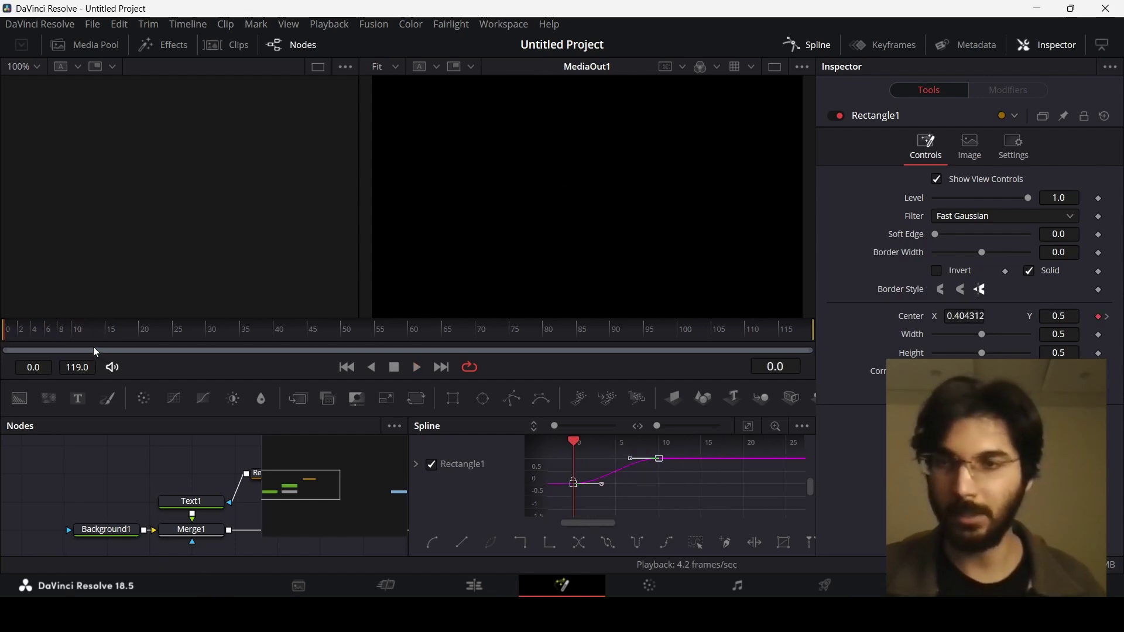
{"action": "left_click_drag", "start_coordinate": [92, 334], "coordinate": [141, 336]}
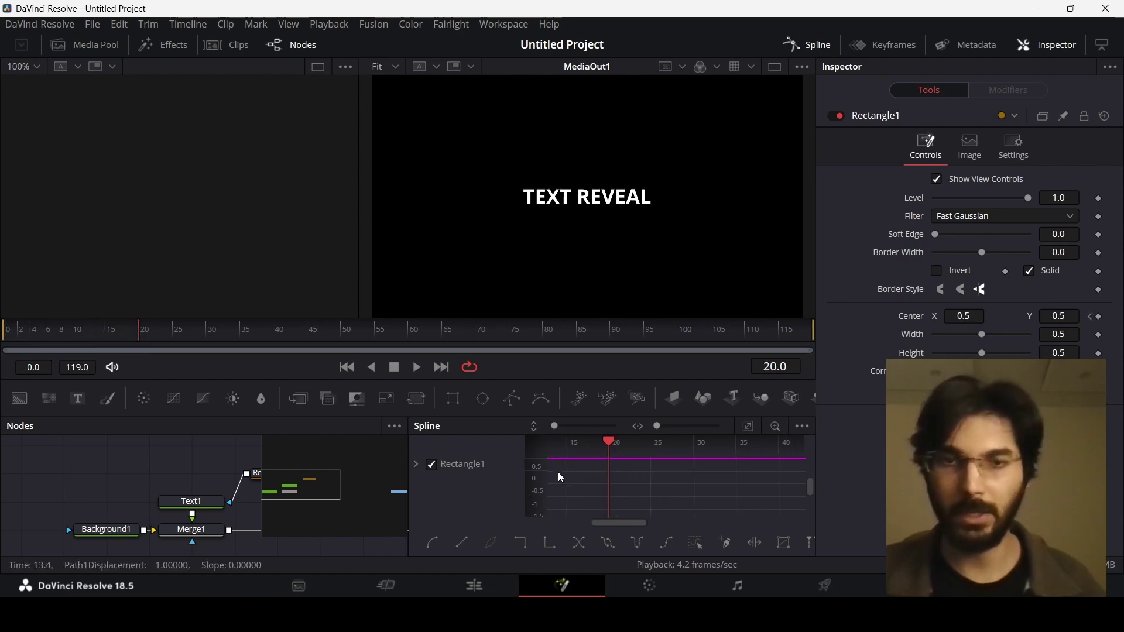
{"action": "left_click_drag", "start_coordinate": [619, 521], "coordinate": [595, 522]}
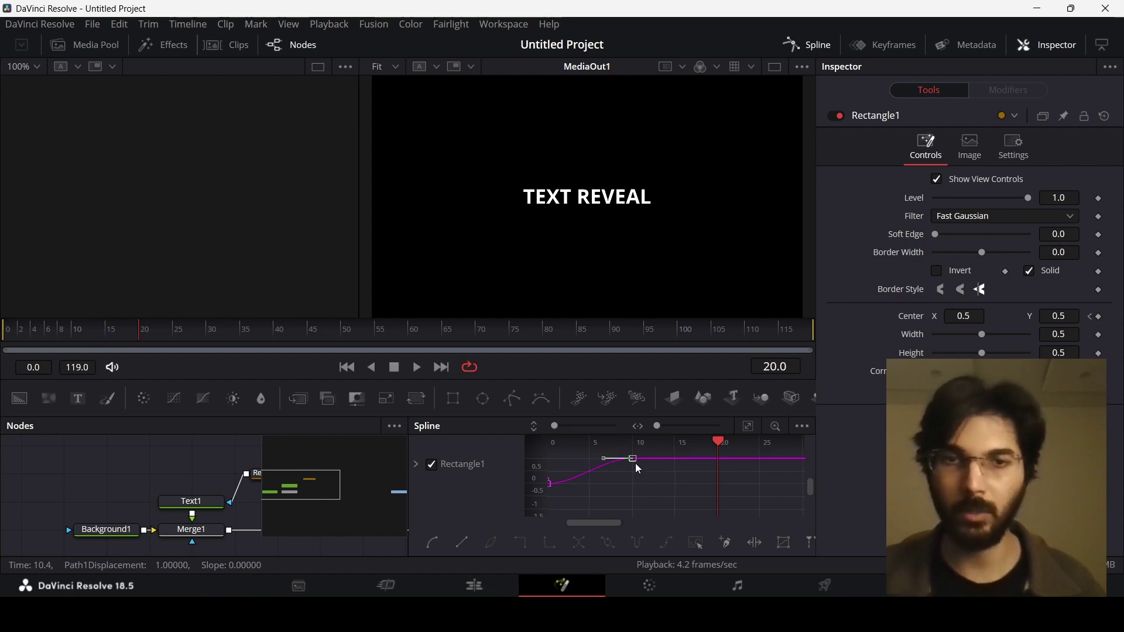
{"action": "left_click_drag", "start_coordinate": [630, 466], "coordinate": [716, 466]}
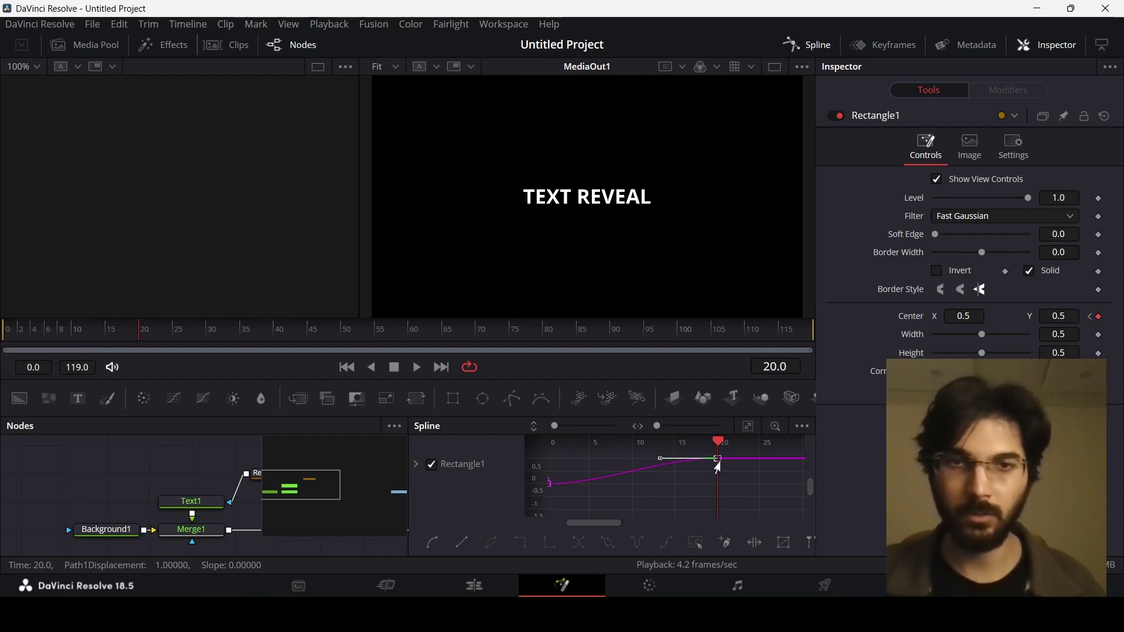
{"action": "left_click", "coordinate": [6, 329]}
{"action": "key", "text": "space"}
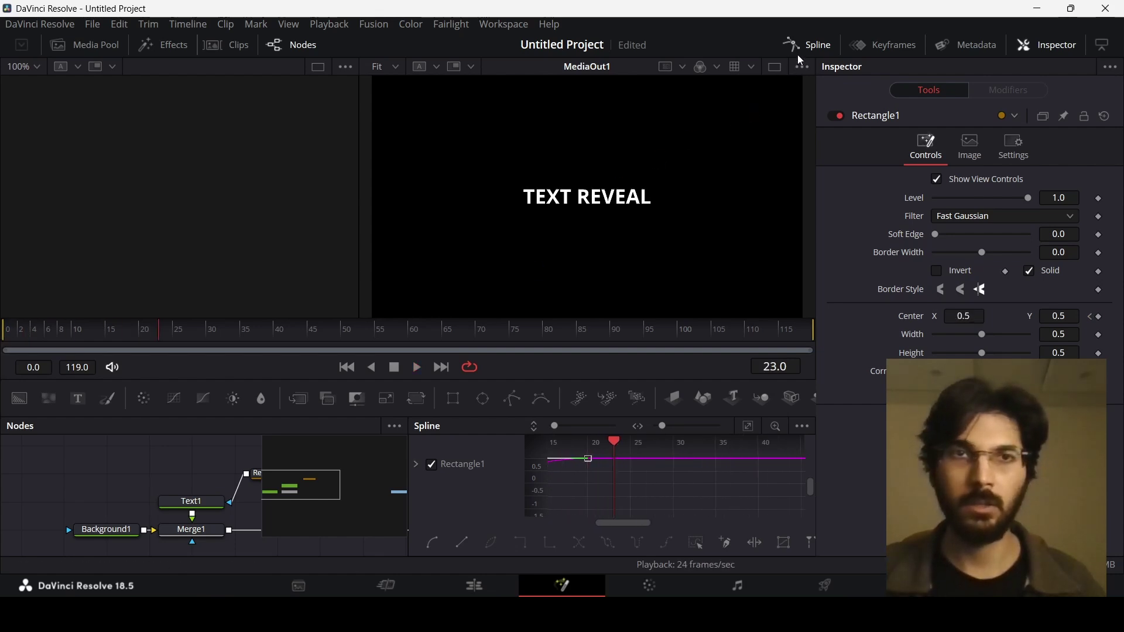
{"action": "left_click_drag", "start_coordinate": [619, 524], "coordinate": [586, 523]}
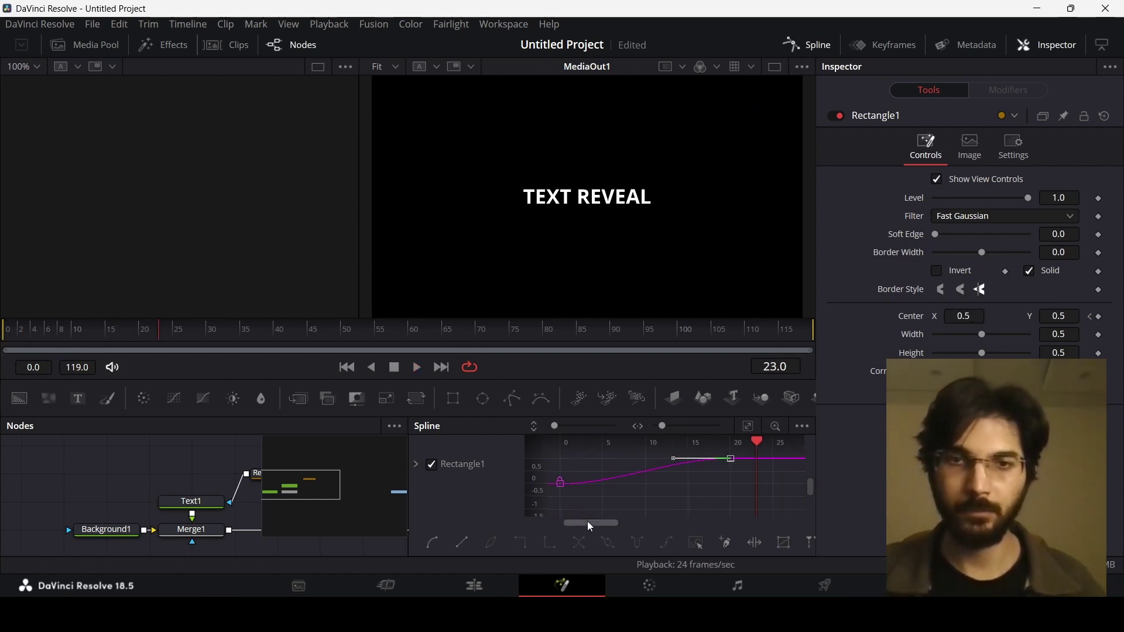
Close the Spline editor and replay the comp from frame 0.
{"action": "left_click", "coordinate": [795, 51]}
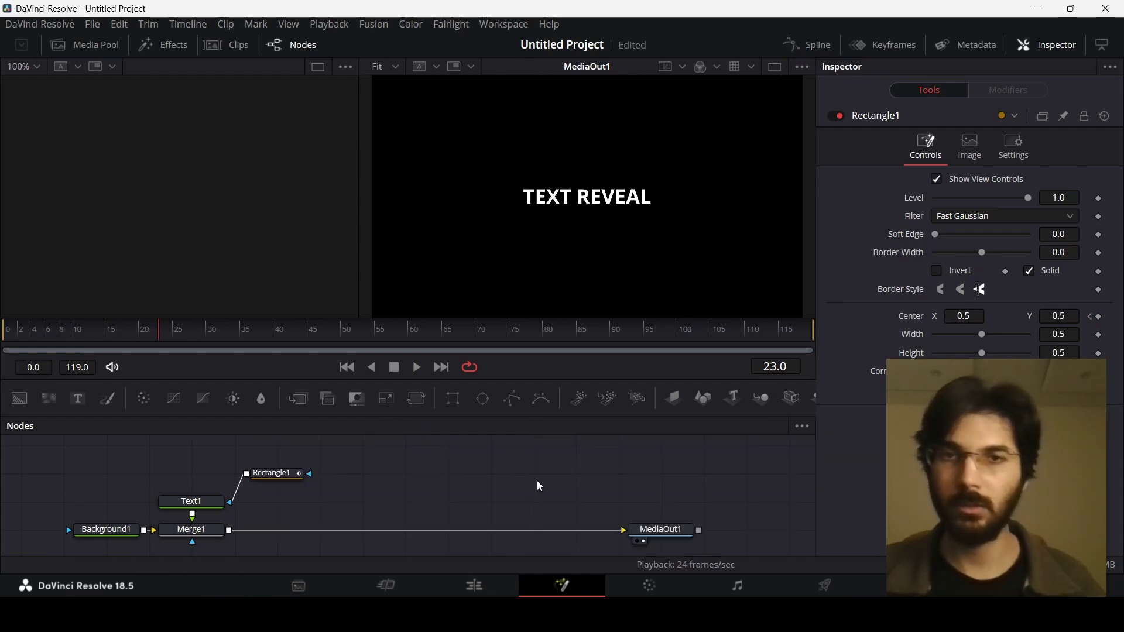
{"action": "key", "text": "Home"}
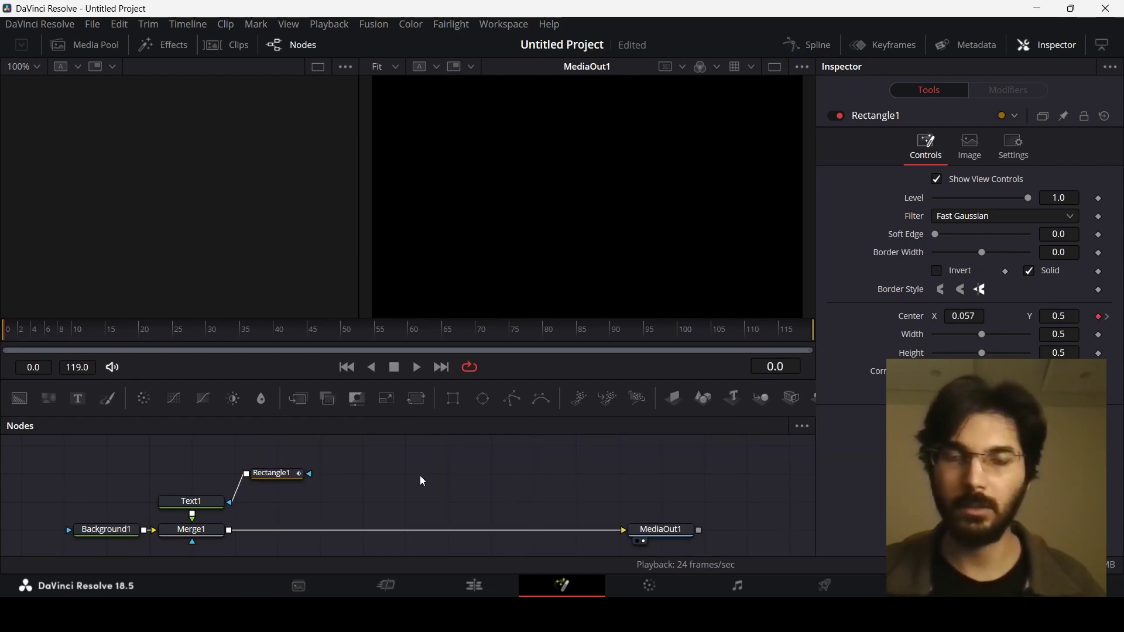
{"action": "key", "text": "space"}
{"action": "key", "text": "space"}
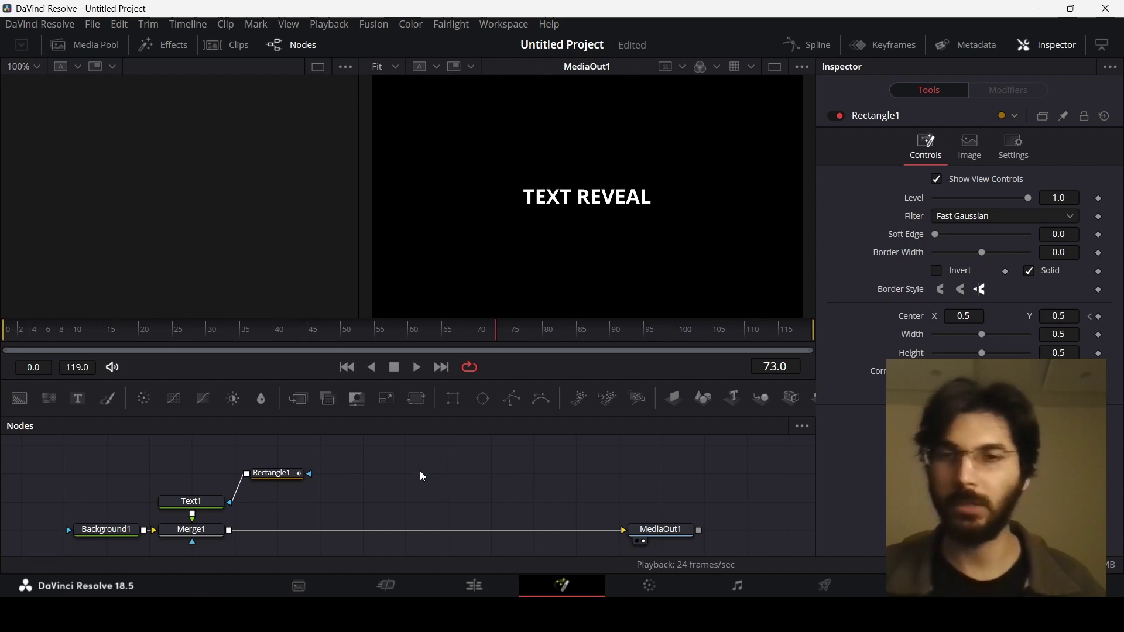
Move Rectangle1 above Text1, and merge a new Text2 node into the comp through Merge2.
{"action": "left_click_drag", "start_coordinate": [268, 472], "coordinate": [187, 473]}
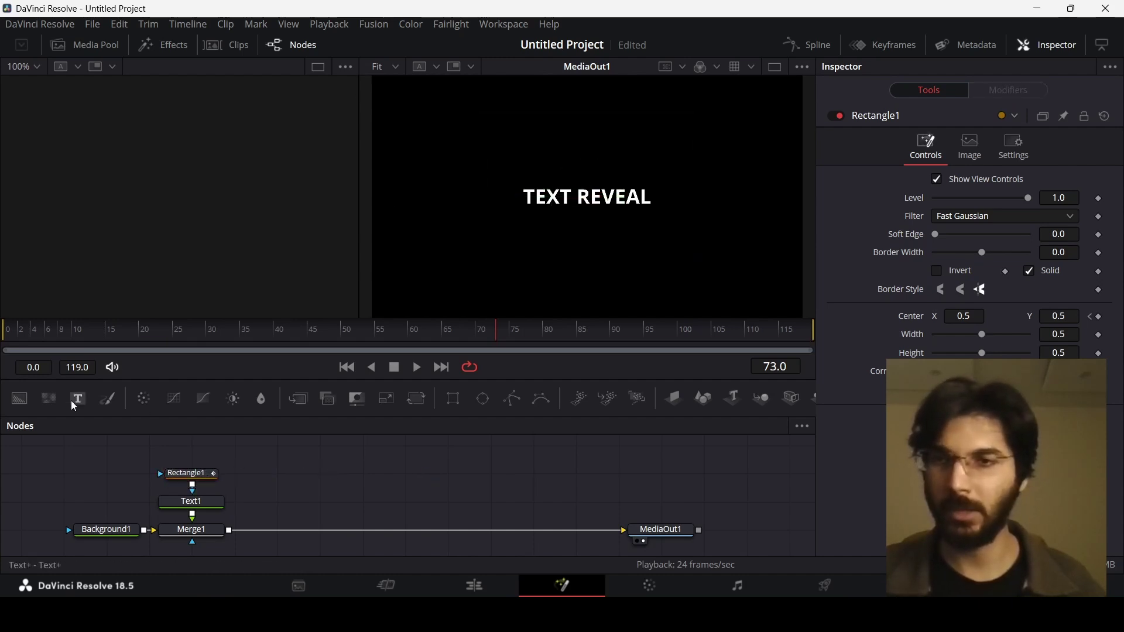
{"action": "left_click", "coordinate": [284, 474]}
{"action": "left_click_drag", "start_coordinate": [315, 473], "coordinate": [237, 528]}
{"action": "left_click", "coordinate": [277, 464]}
{"action": "left_click", "coordinate": [925, 267]}
{"action": "type", "text": "TEXT 2"}
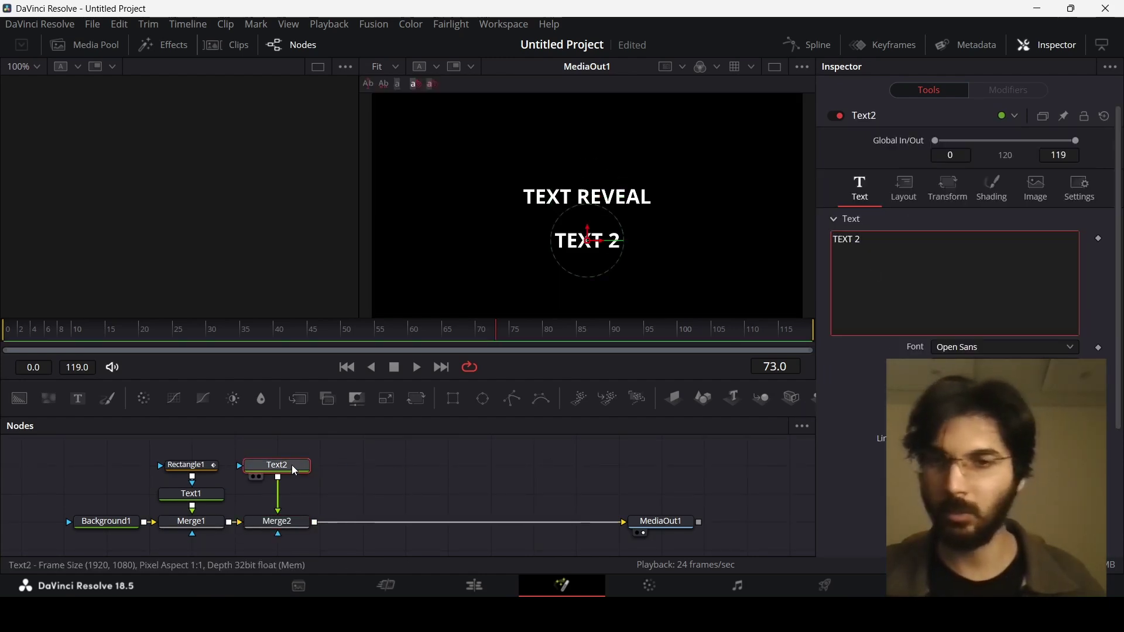
Connect a new Rectangle2 node as Text2's mask.
{"action": "left_click", "coordinate": [448, 399]}
{"action": "left_click", "coordinate": [371, 470]}
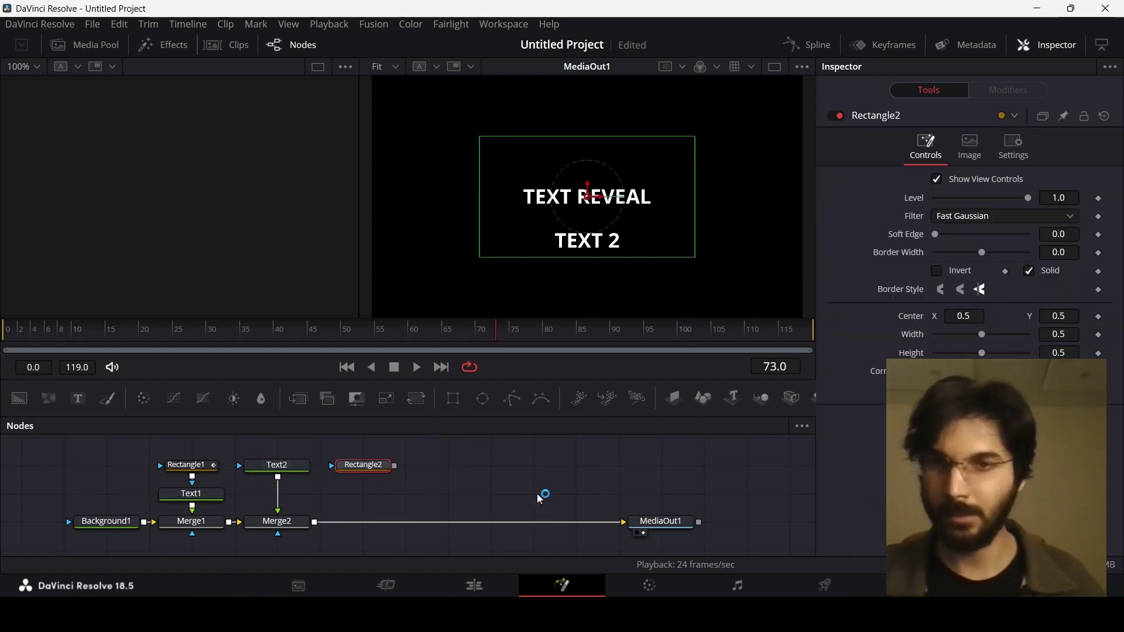
{"action": "left_click_drag", "start_coordinate": [393, 466], "coordinate": [292, 467]}
{"action": "left_click", "coordinate": [279, 465]}
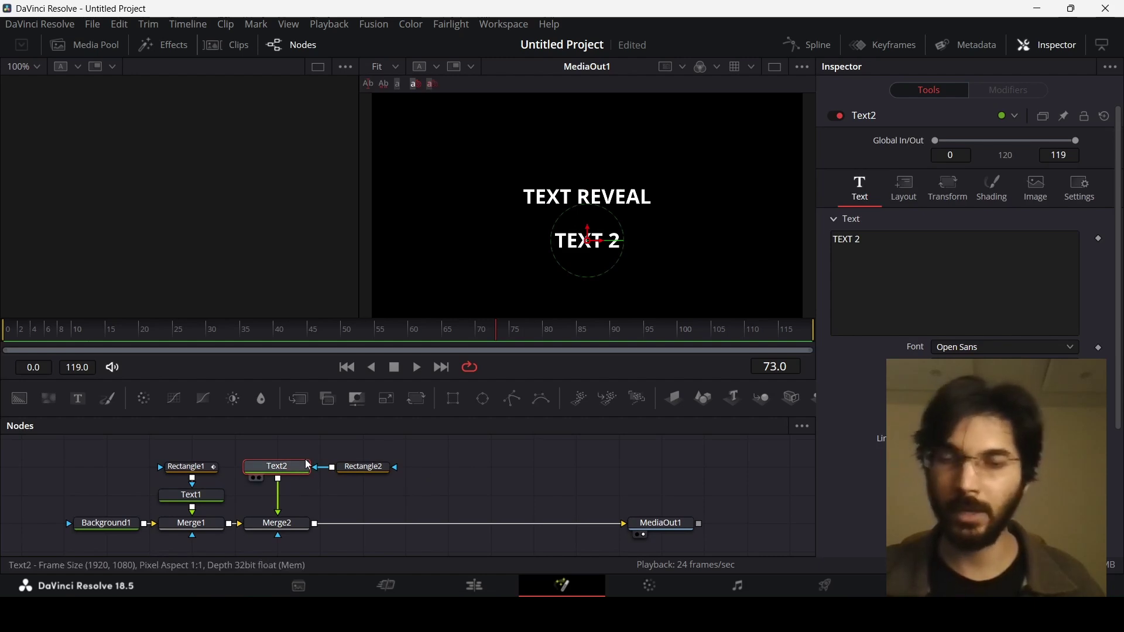
{"action": "mouse_move", "coordinate": [276, 465]}
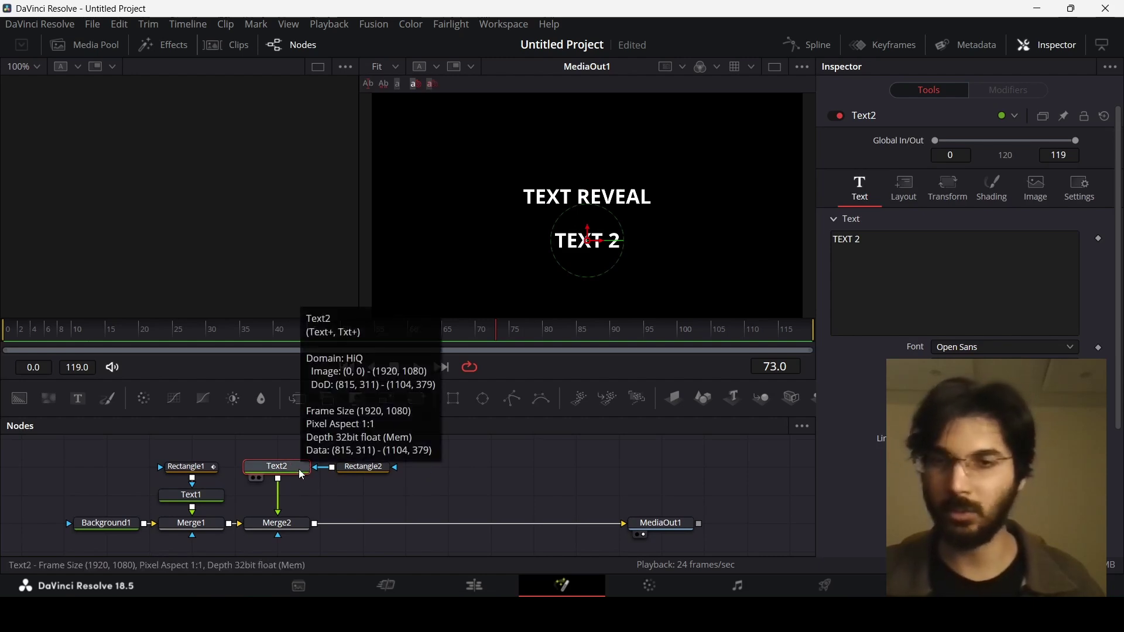
Set a Layout Center keyframe on TEXT 2 at frame 40.
{"action": "left_click_drag", "start_coordinate": [211, 337], "coordinate": [271, 339]}
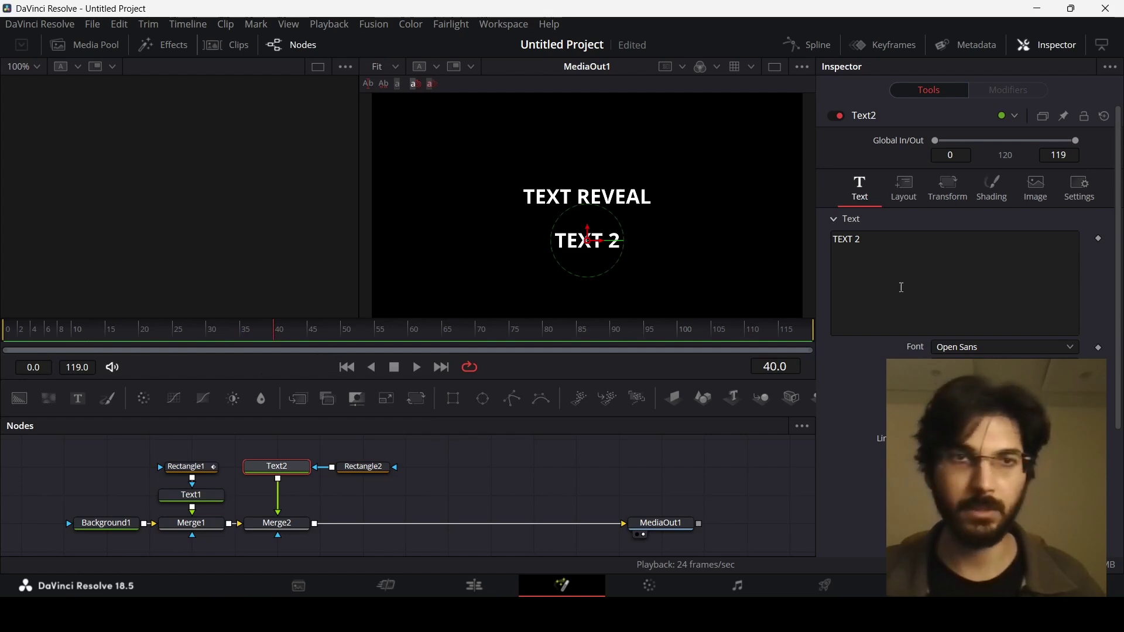
{"action": "left_click", "coordinate": [948, 188]}
{"action": "left_click", "coordinate": [903, 189]}
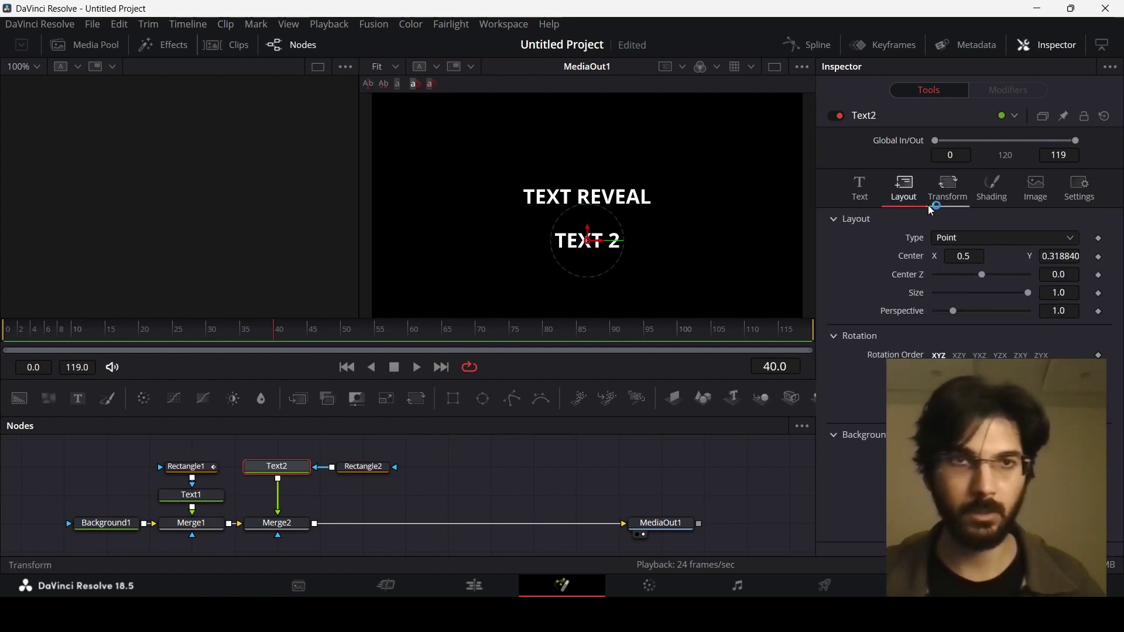
{"action": "left_click", "coordinate": [1097, 256]}
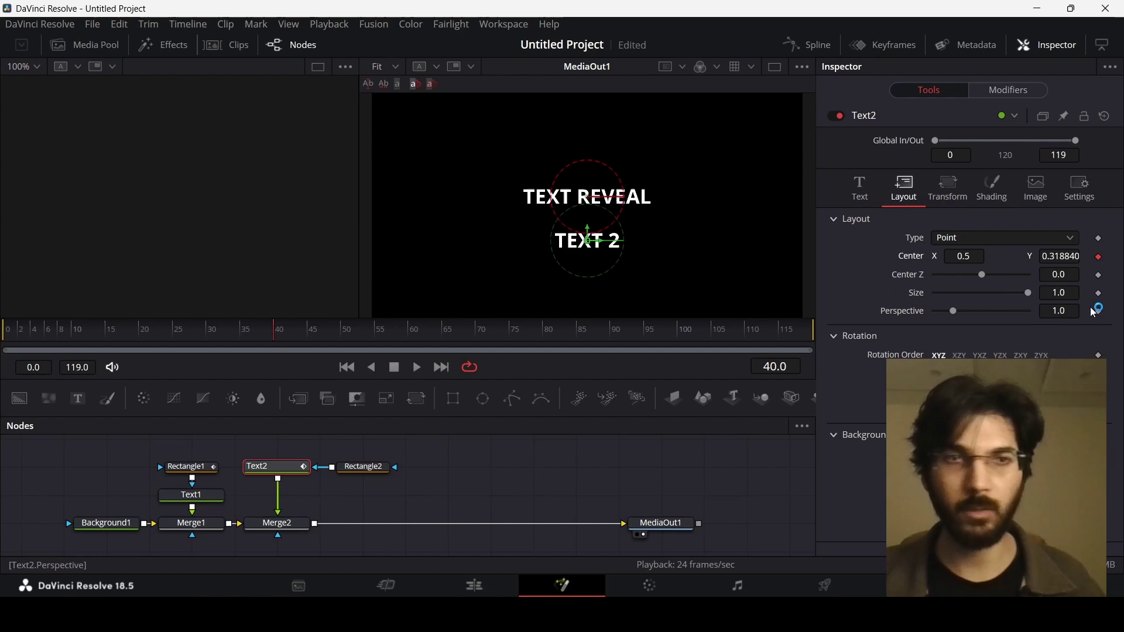
Shrink Rectangle2 to about 0.19 by 0.16 and move it down over TEXT 2.
{"action": "left_click", "coordinate": [359, 467]}
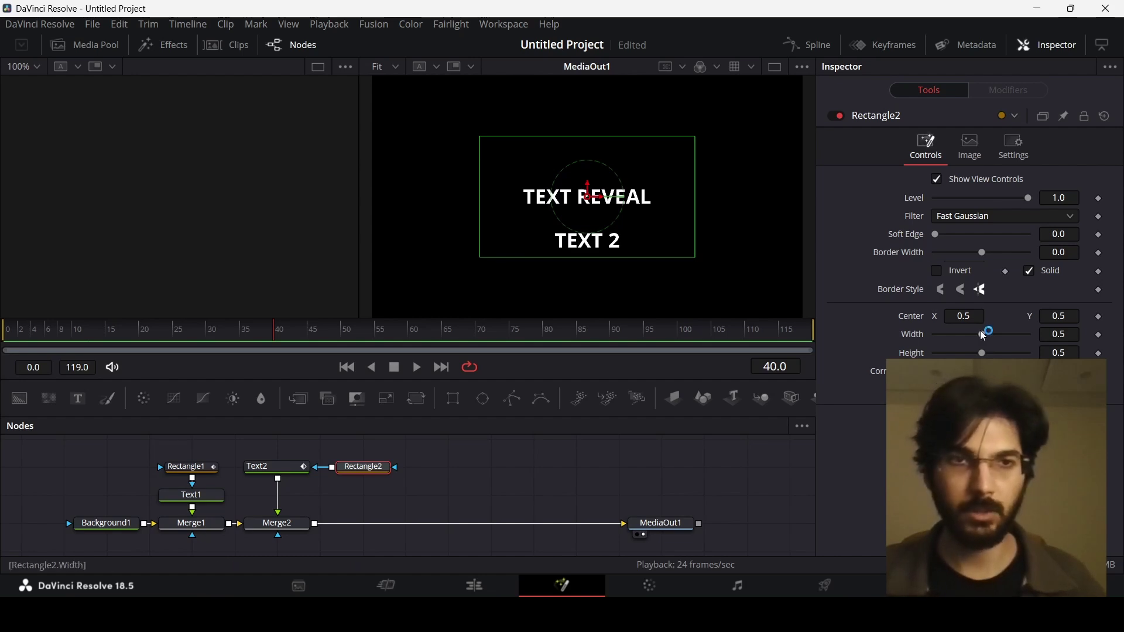
{"action": "mouse_move", "coordinate": [982, 334]}
{"action": "left_mouse_down"}
{"action": "mouse_move", "coordinate": [952, 339]}
{"action": "mouse_move", "coordinate": [950, 353]}
{"action": "left_mouse_up"}
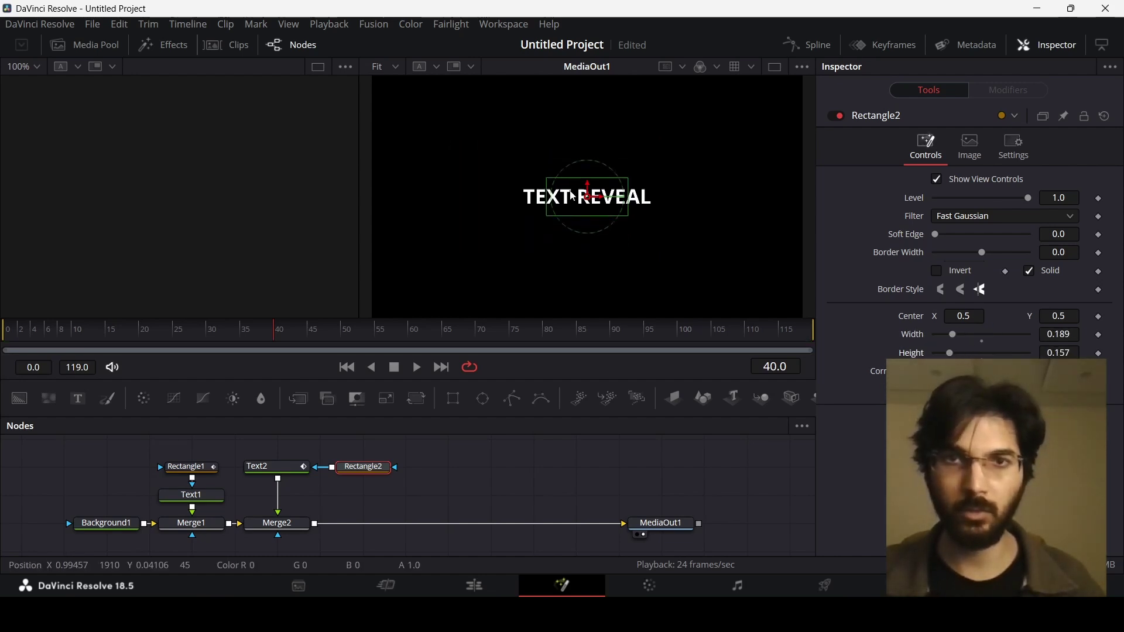
{"action": "left_click_drag", "start_coordinate": [587, 194], "coordinate": [586, 238]}
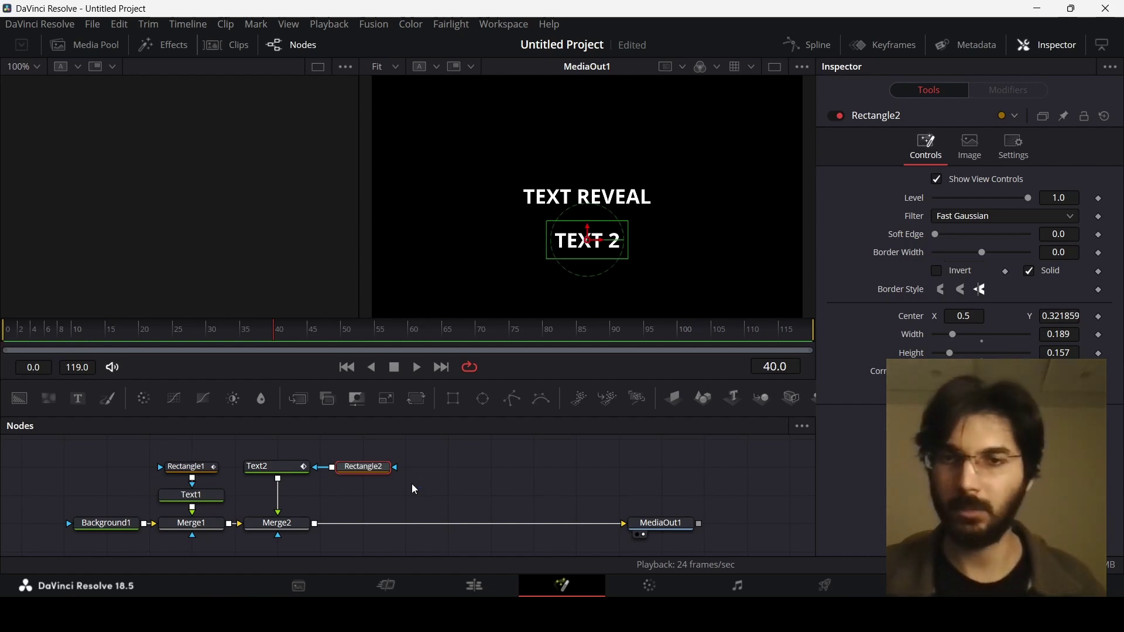
At frame 20, lower Text2's Layout Center Y to about 0.16, below its mask.
{"action": "left_click", "coordinate": [264, 466]}
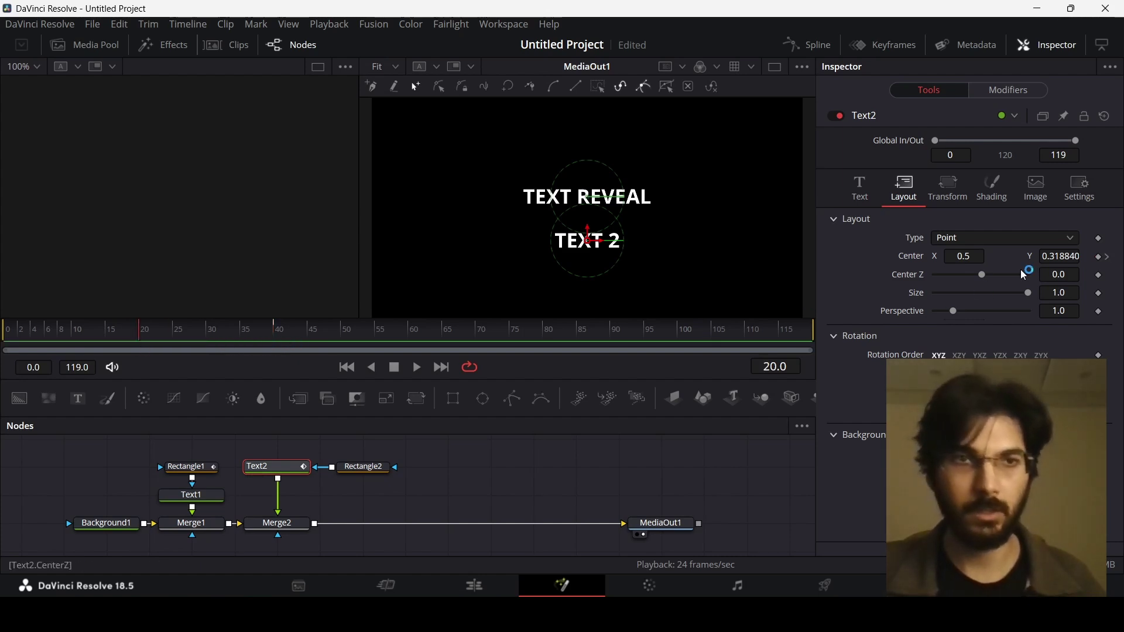
{"action": "mouse_move", "coordinate": [1067, 255]}
{"action": "left_mouse_down"}
{"action": "mouse_move", "coordinate": [1031, 256]}
{"action": "mouse_move", "coordinate": [731, 360]}
{"action": "left_mouse_up"}
{"action": "left_click", "coordinate": [489, 463]}
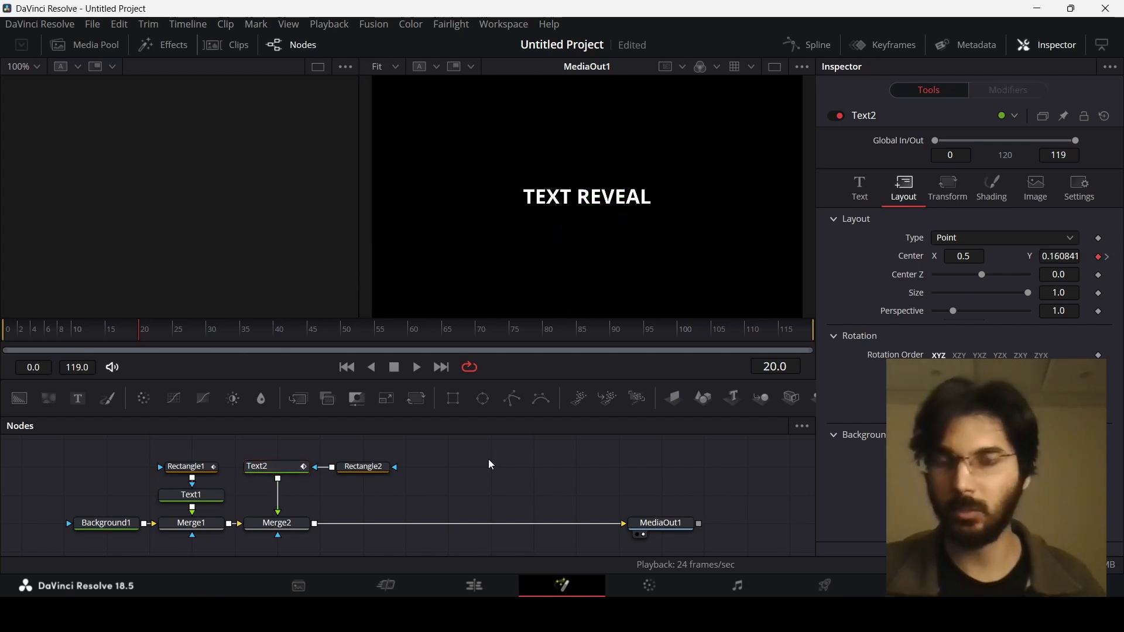
Play the comp from frame 0 until both TEXT REVEAL and TEXT 2 appear.
{"action": "key", "text": "space"}
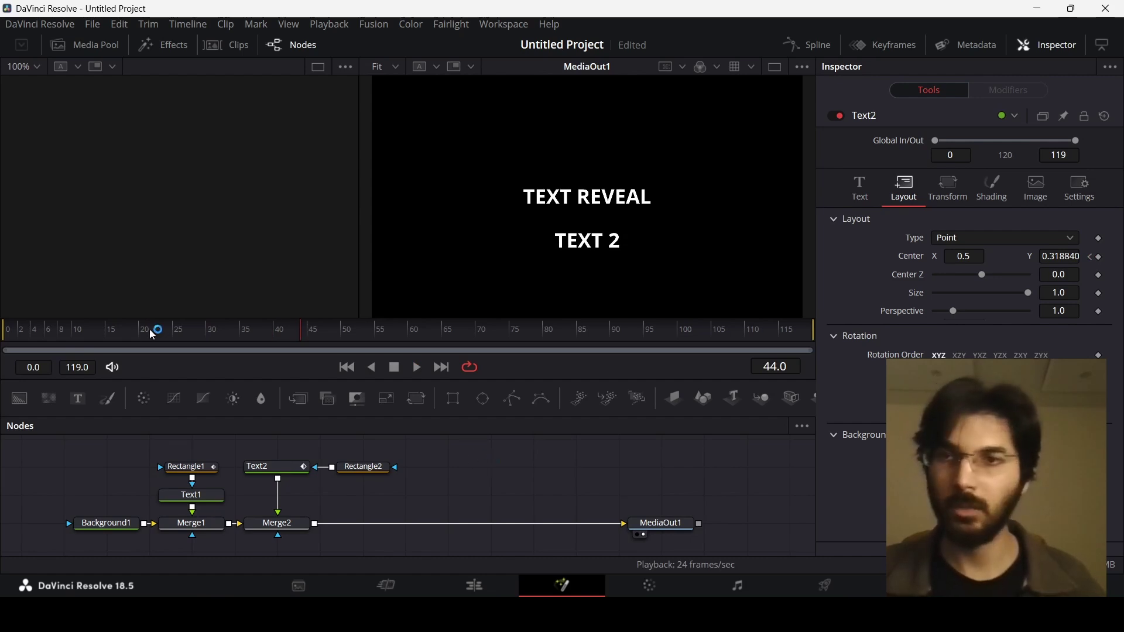
{"action": "left_click", "coordinate": [3, 330]}
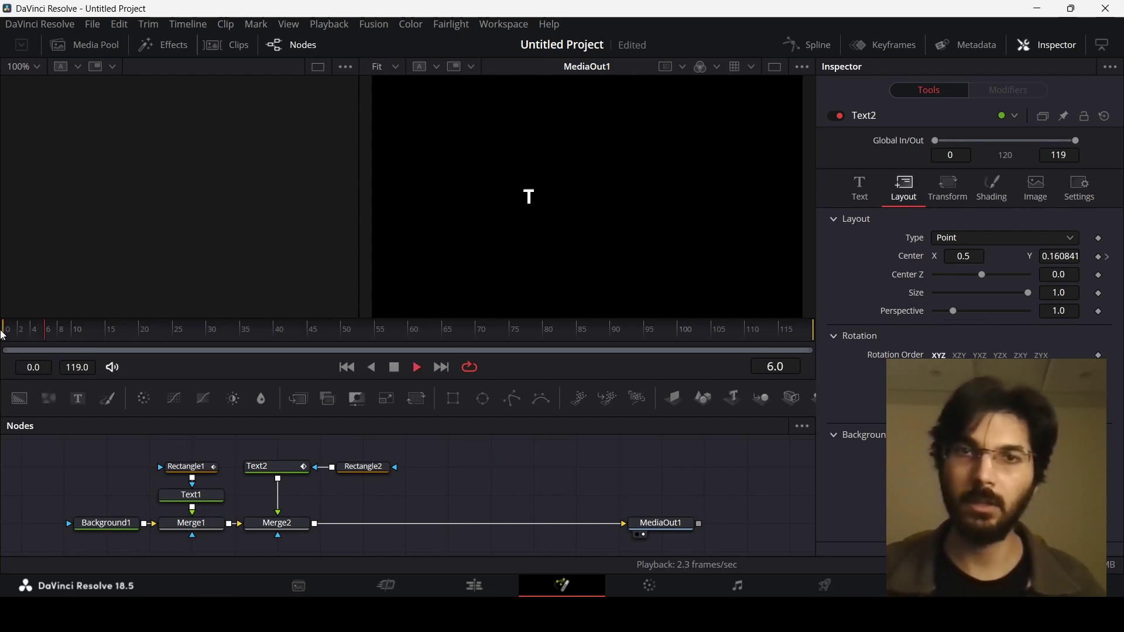
{"action": "key", "text": "space"}
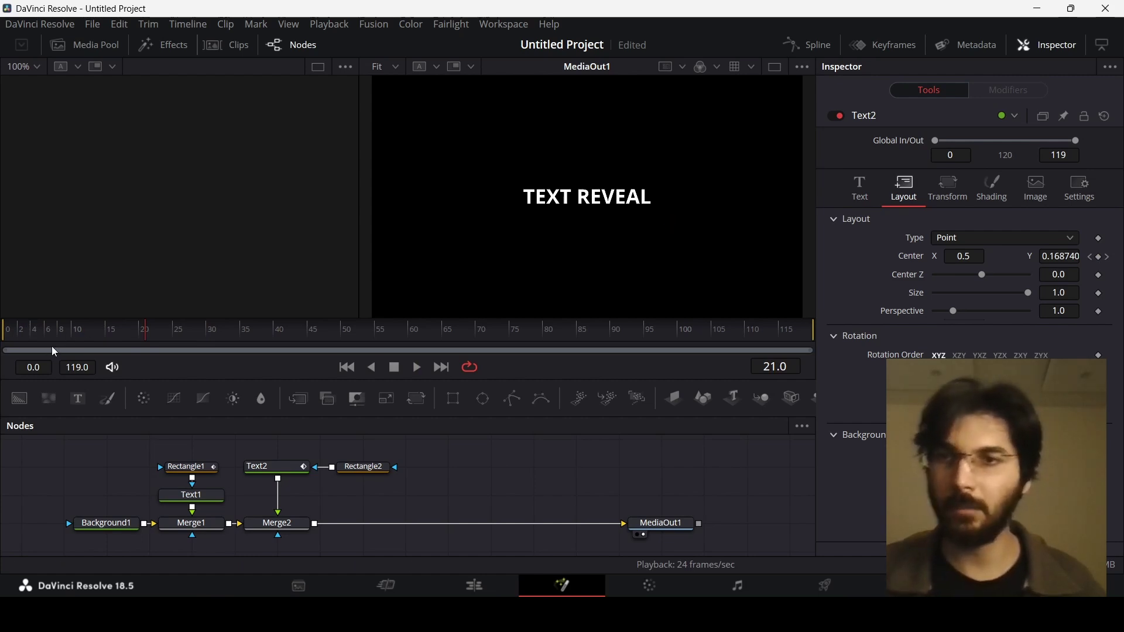
{"action": "key", "text": "space"}
{"action": "key", "text": "space"}
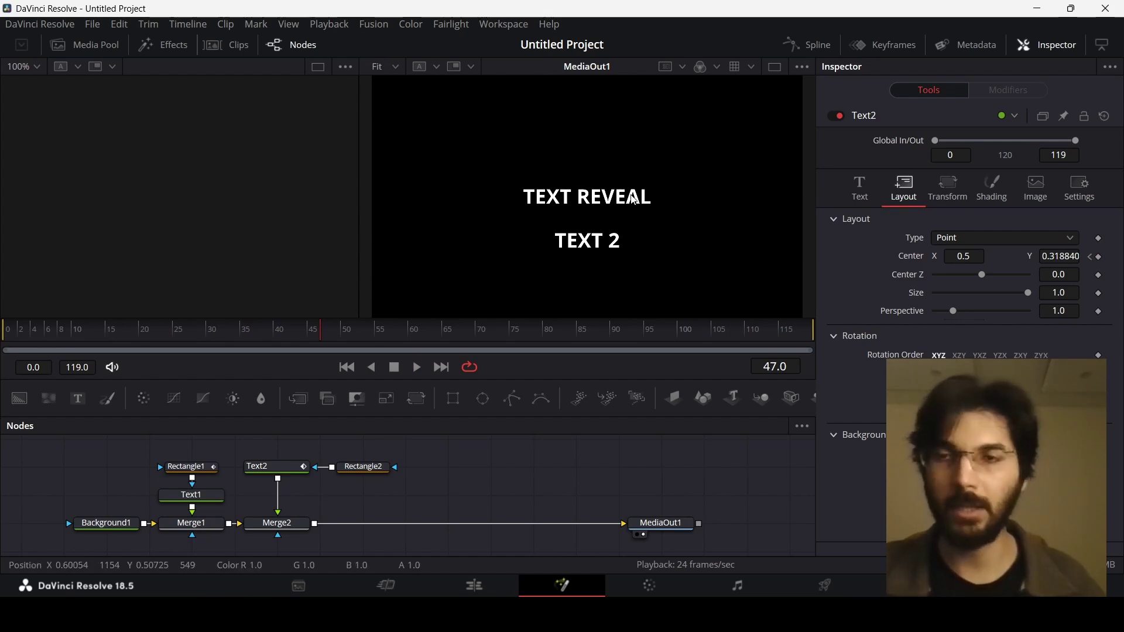
Merge a Text3 node reading 'text 3' via Merge3, move it above TEXT REVEAL, and go to frame 60.
{"action": "left_click", "coordinate": [494, 476]}
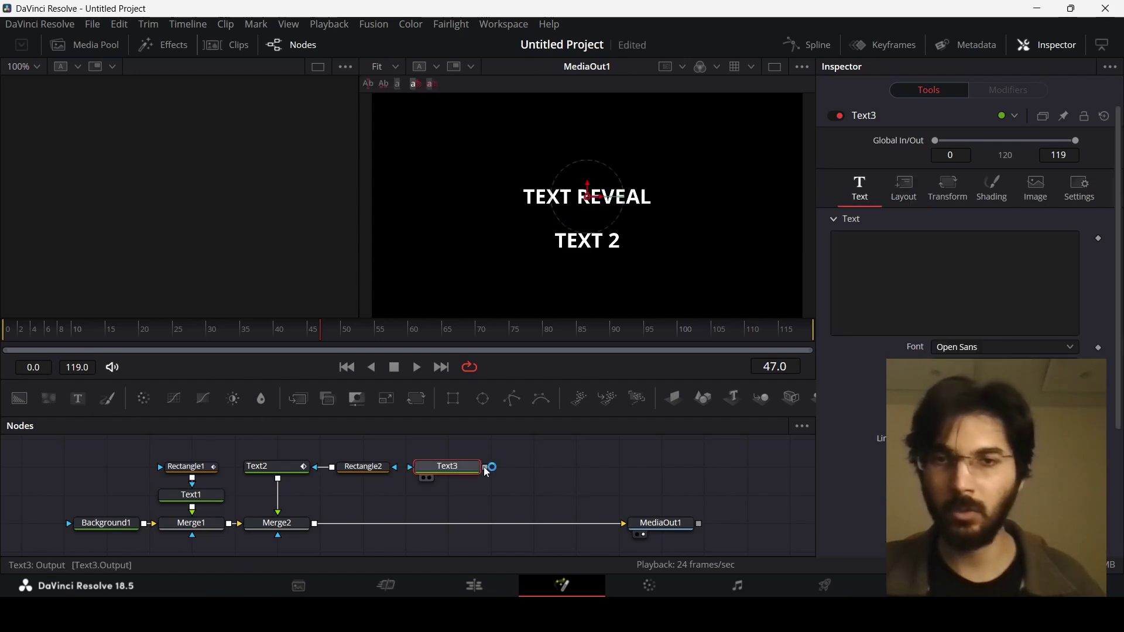
{"action": "left_click_drag", "start_coordinate": [483, 466], "coordinate": [313, 522]}
{"action": "left_click", "coordinate": [473, 468]}
{"action": "left_click", "coordinate": [914, 234]}
{"action": "type", "text": "tex"}
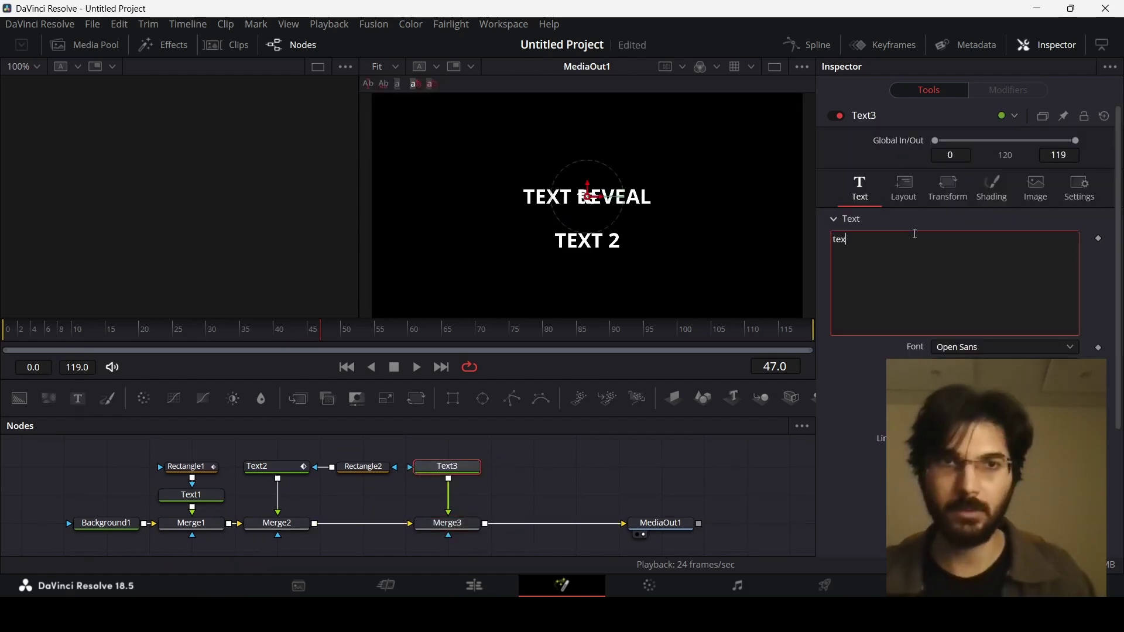
{"action": "type", "text": "t 3"}
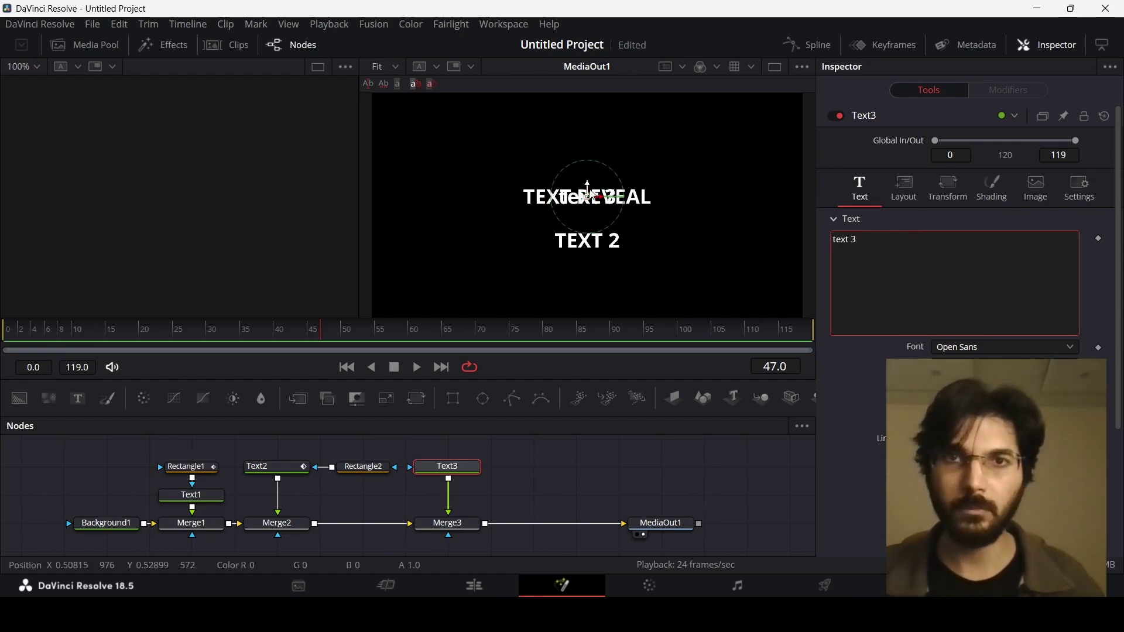
{"action": "left_click_drag", "start_coordinate": [587, 194], "coordinate": [587, 153]}
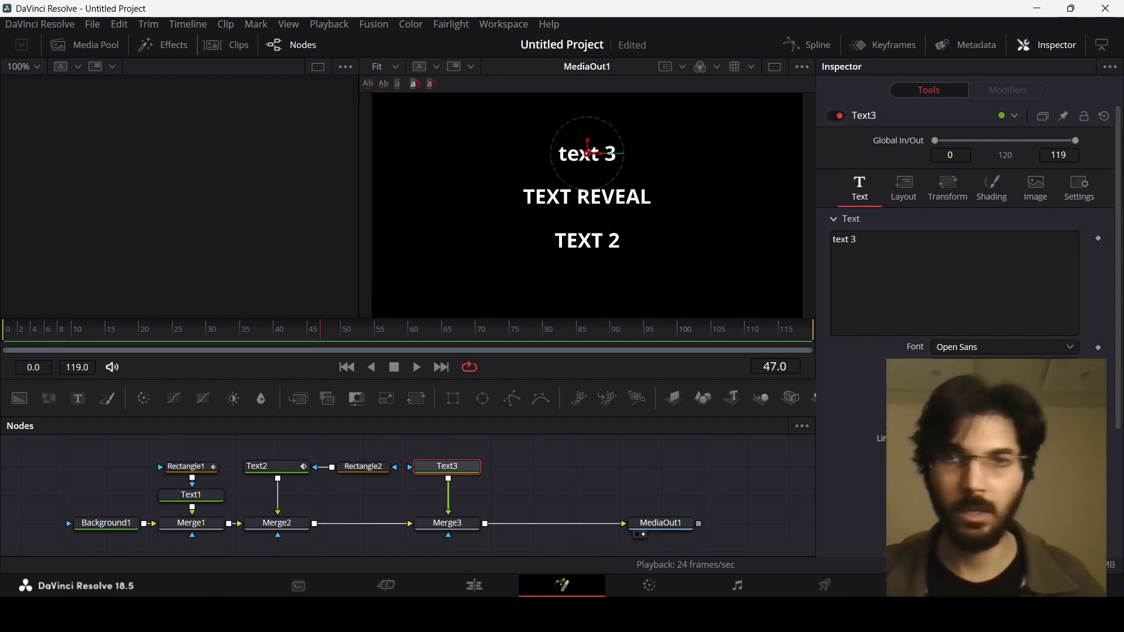
{"action": "left_click_drag", "start_coordinate": [379, 345], "coordinate": [410, 341]}
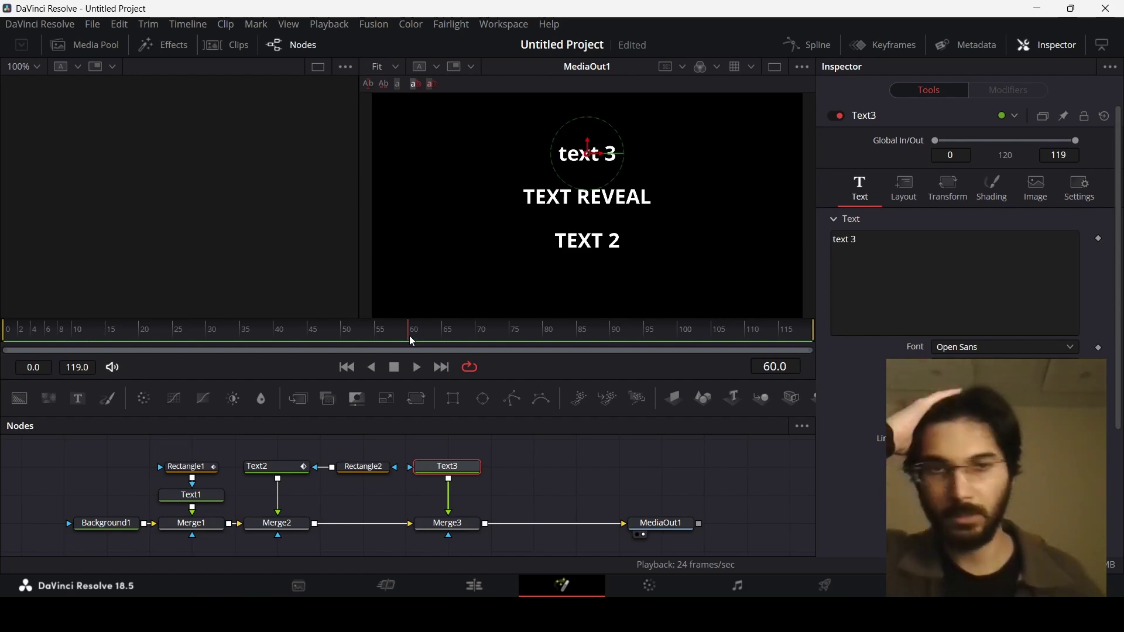
{"action": "scroll", "coordinate": [862, 353], "scroll_direction": "down", "scroll_amount": 5}
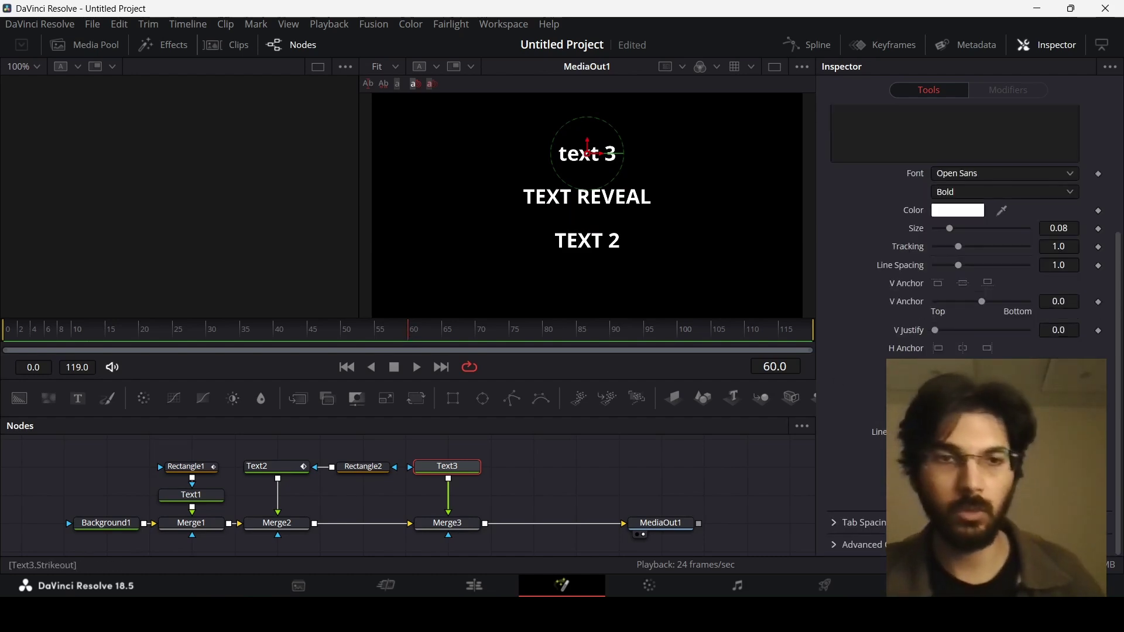
{"action": "scroll", "coordinate": [862, 352], "scroll_direction": "up", "scroll_amount": 5}
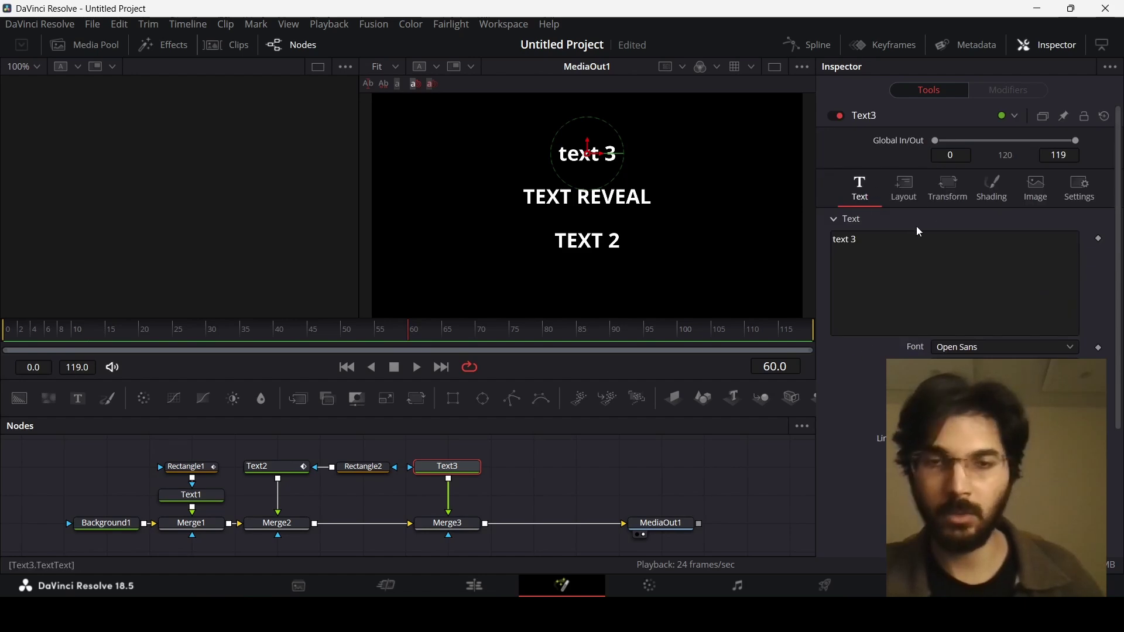
{"action": "scroll", "coordinate": [892, 342], "scroll_direction": "down", "scroll_amount": 3}
{"action": "scroll", "coordinate": [893, 349], "scroll_direction": "down", "scroll_amount": 2}
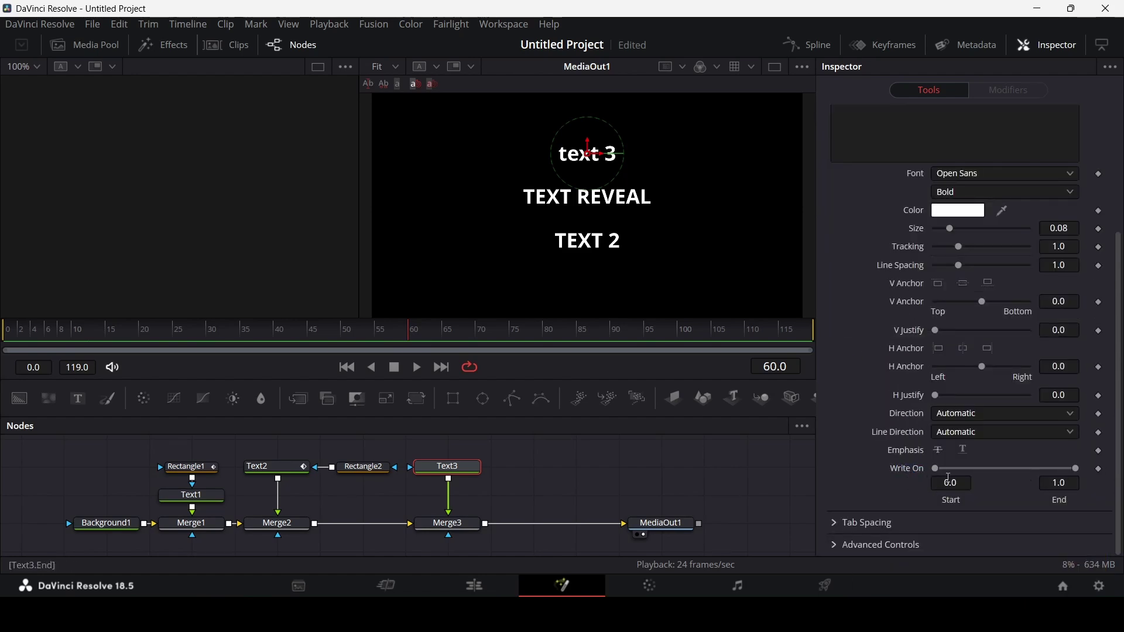
Keyframe text 3's Write On End at 1 on frame 60, then drag it to 0 at frame 40.
{"action": "left_click", "coordinate": [1098, 469]}
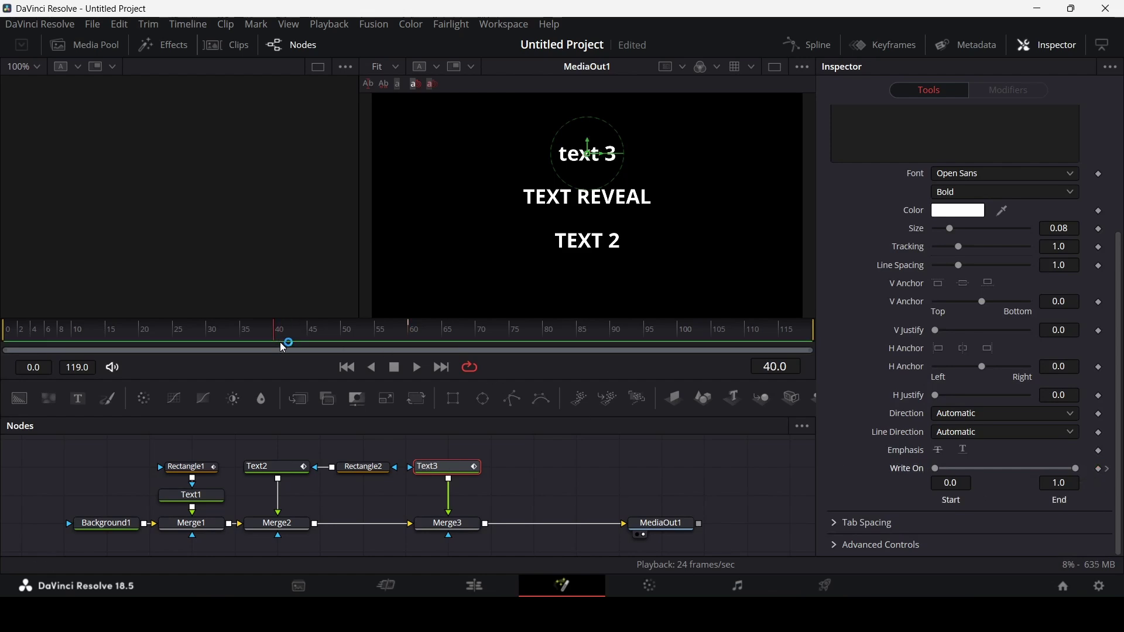
{"action": "left_click_drag", "start_coordinate": [1075, 468], "coordinate": [966, 471]}
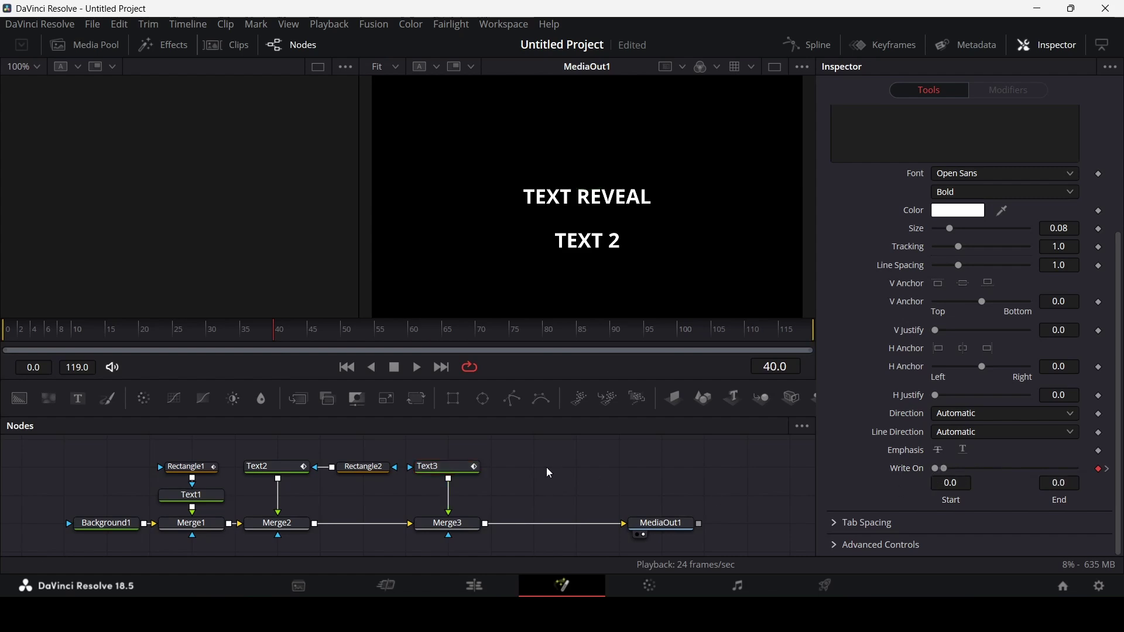
{"action": "key", "text": "space"}
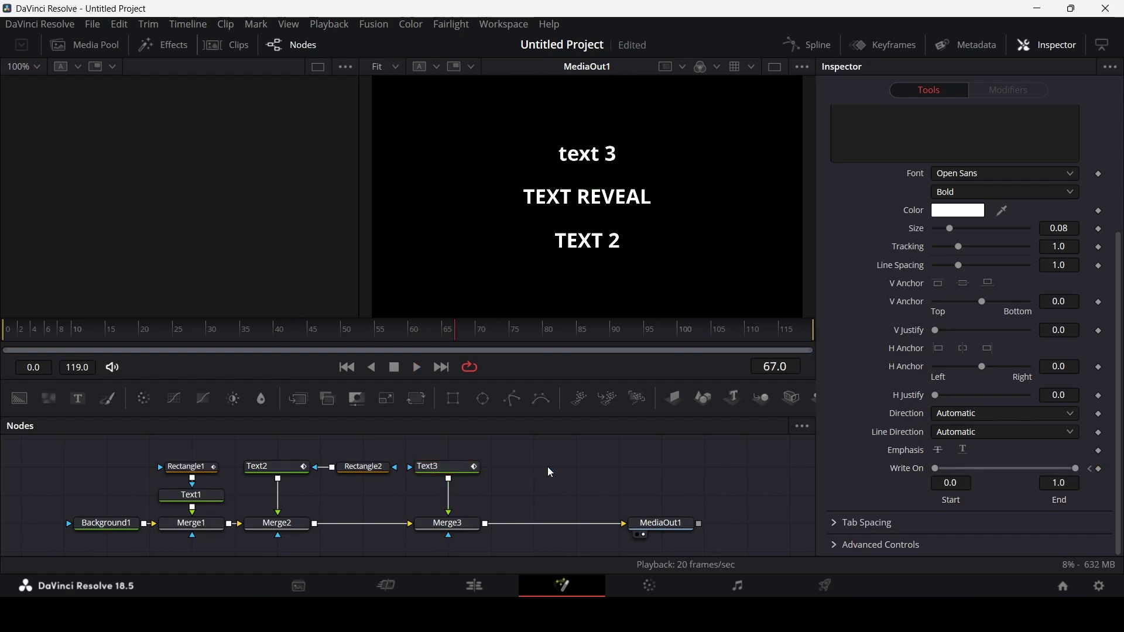